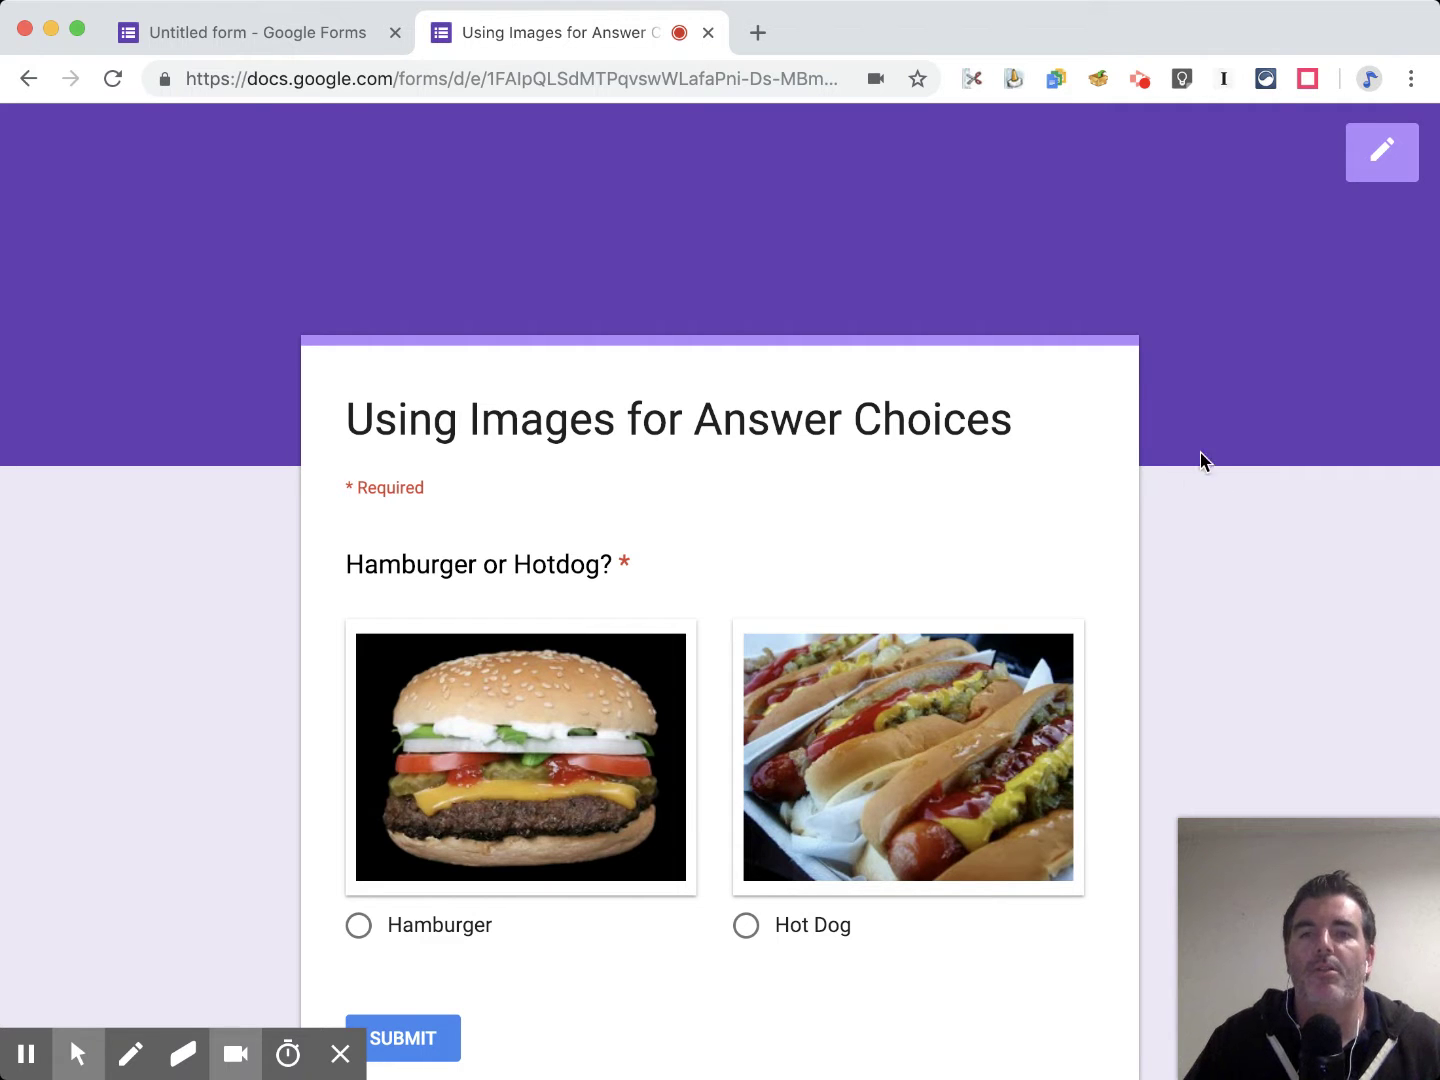
scroll(209, 338, "down", 5)
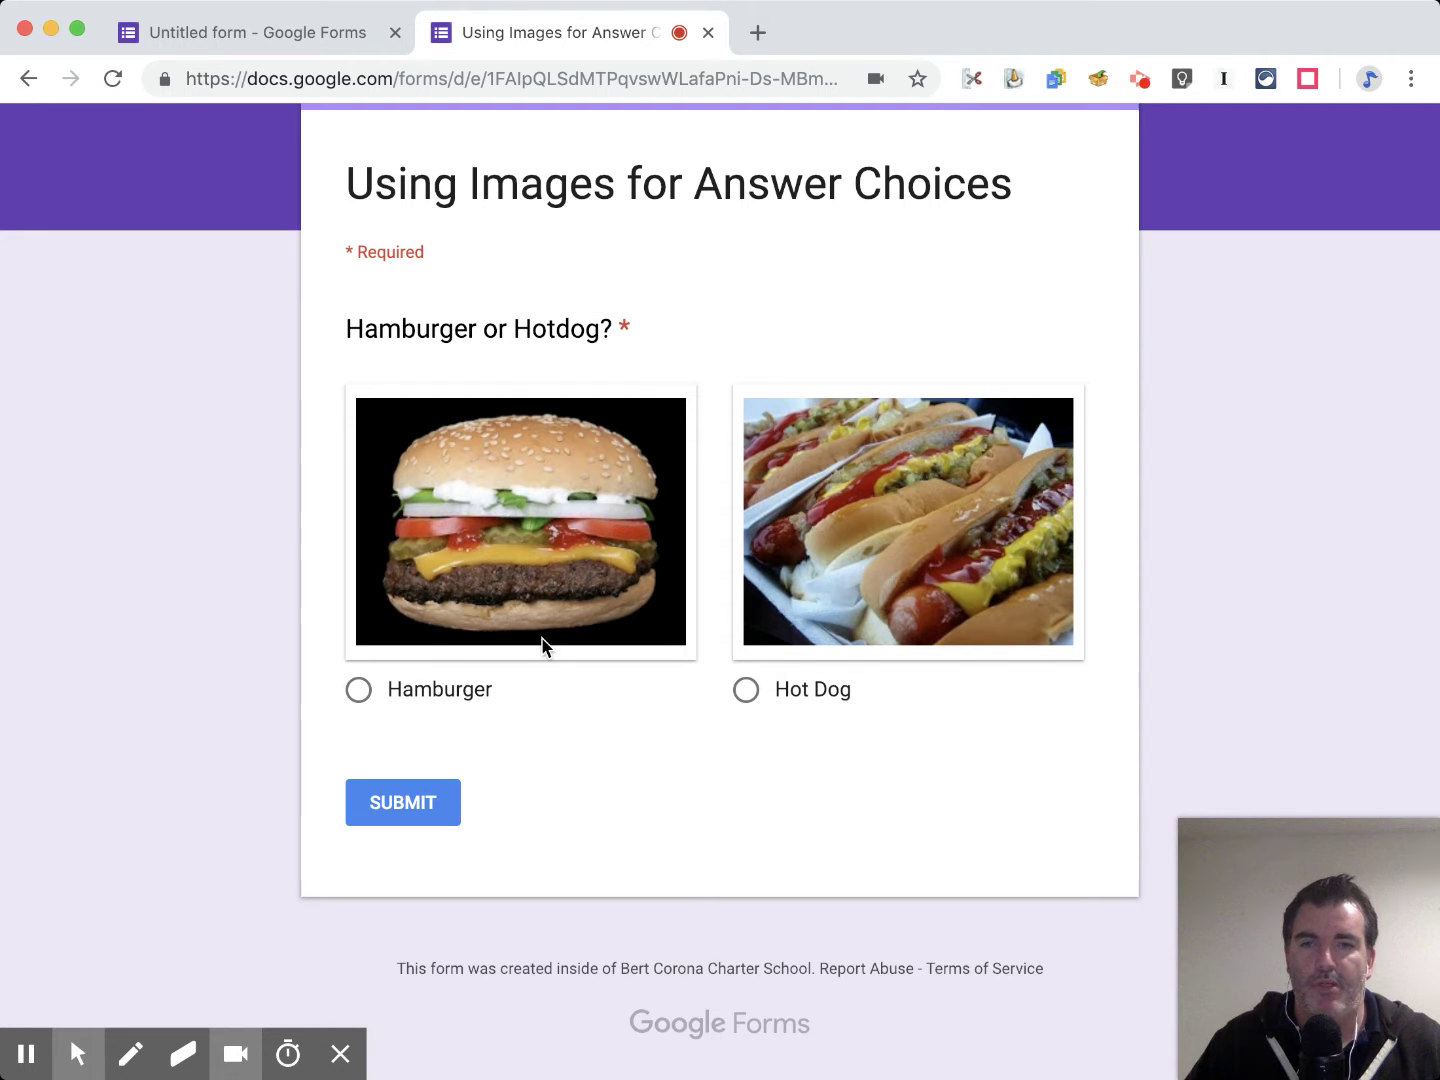
Submit a Hot Dog response on the live form, then start another blank response
left_click(748, 689)
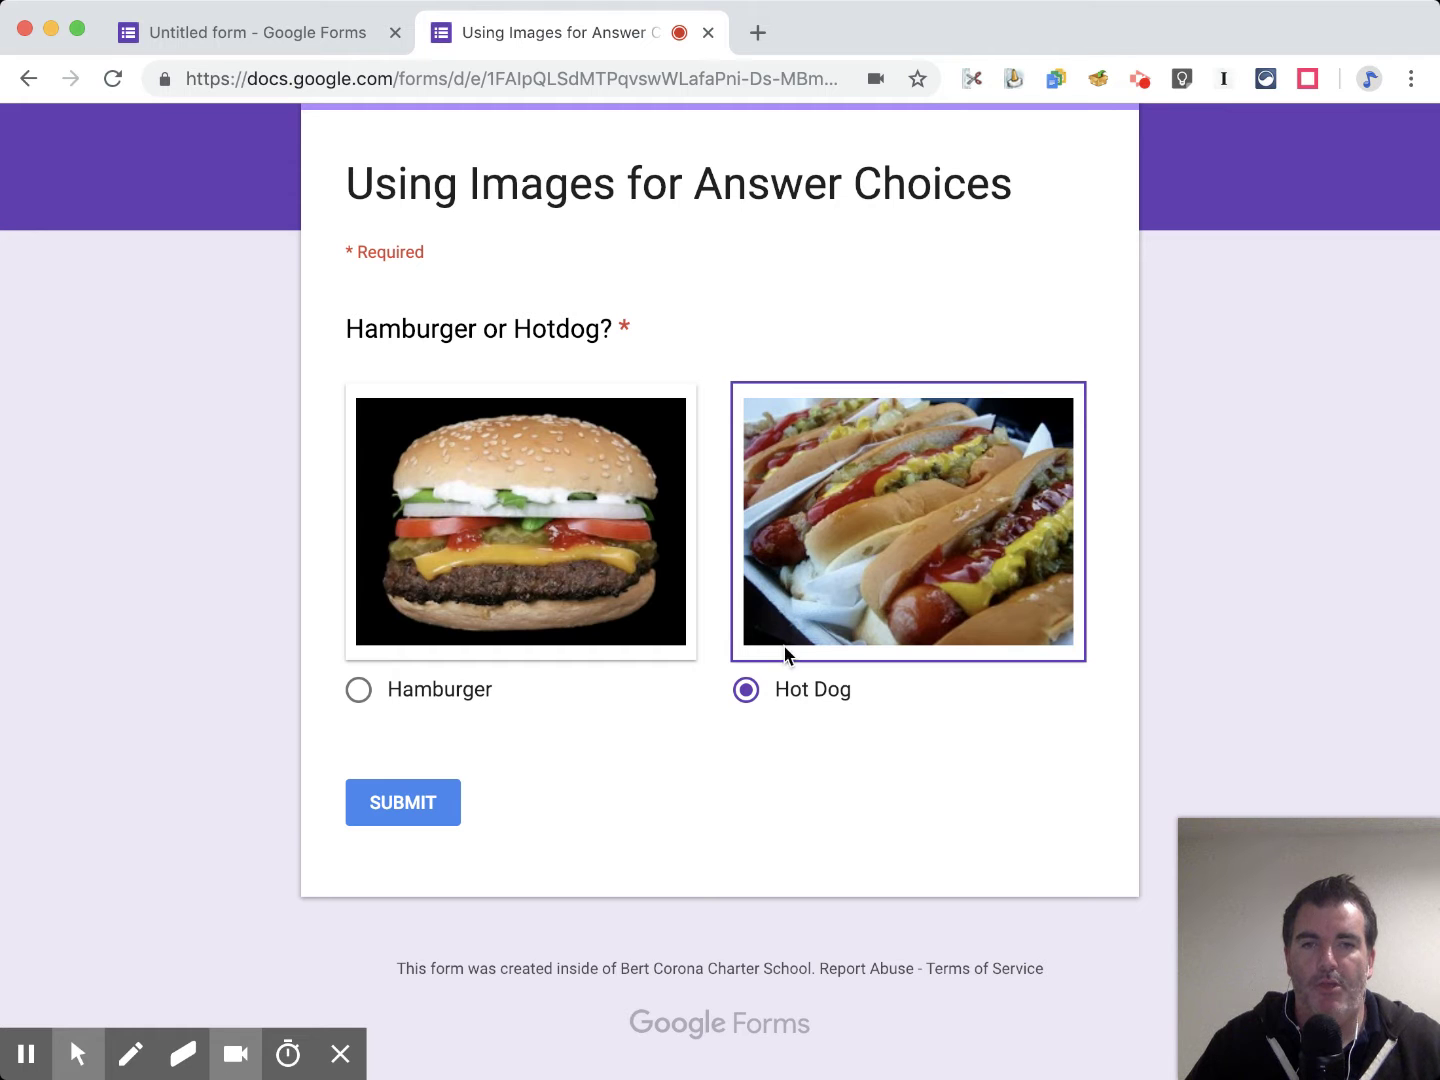
left_click(403, 812)
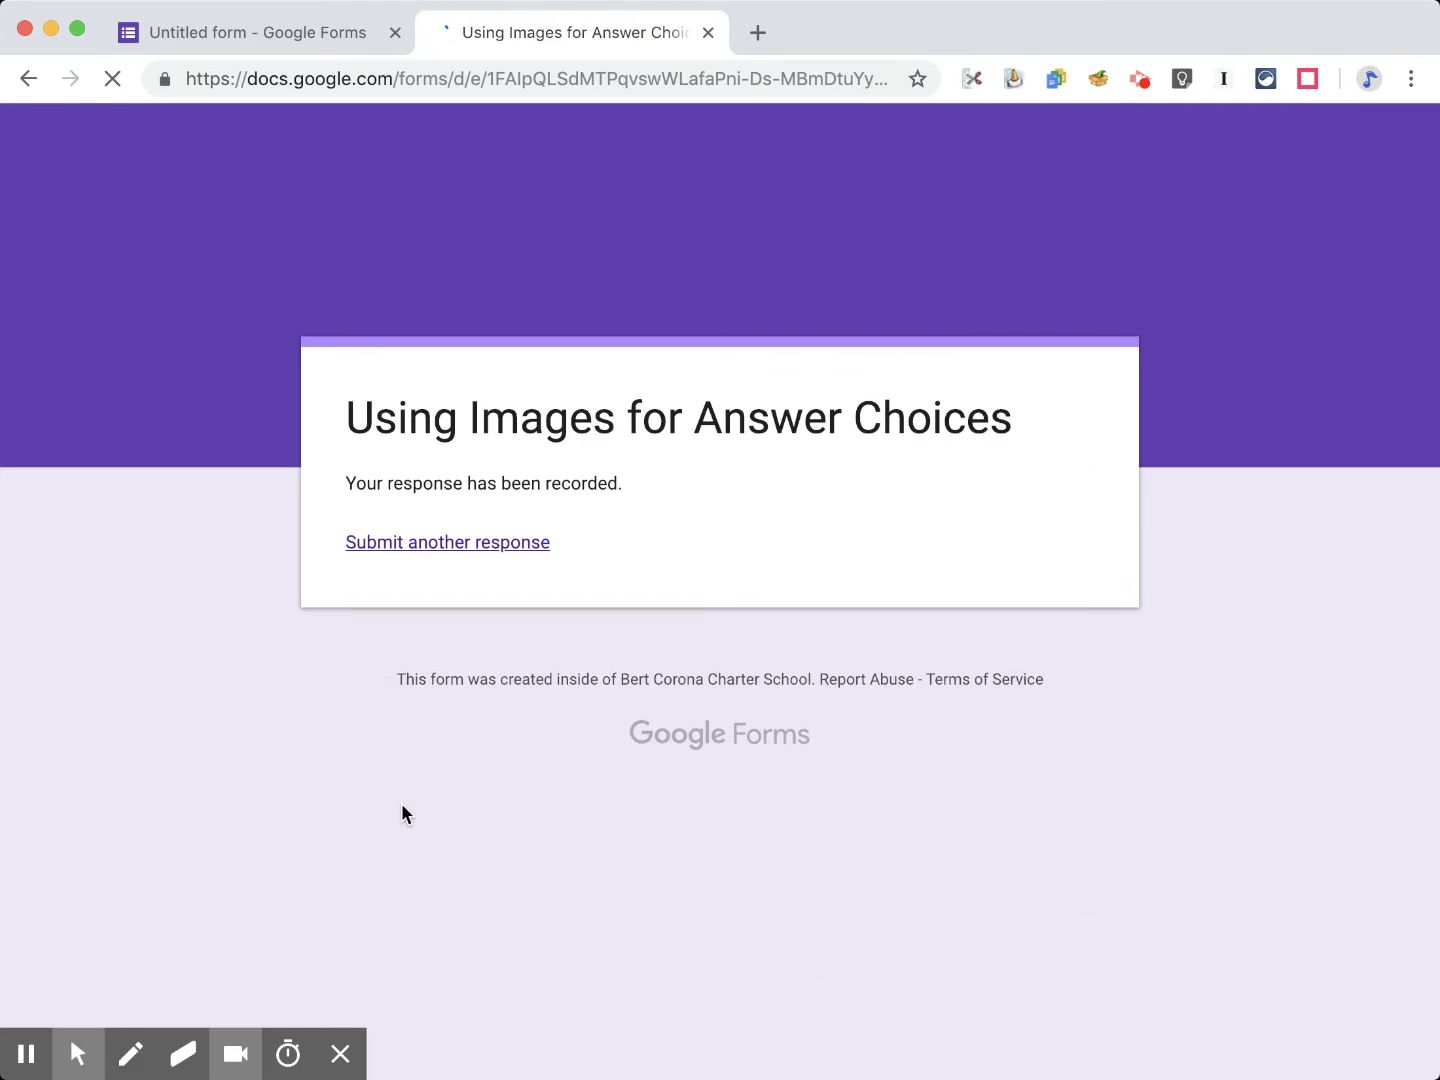
left_click(510, 544)
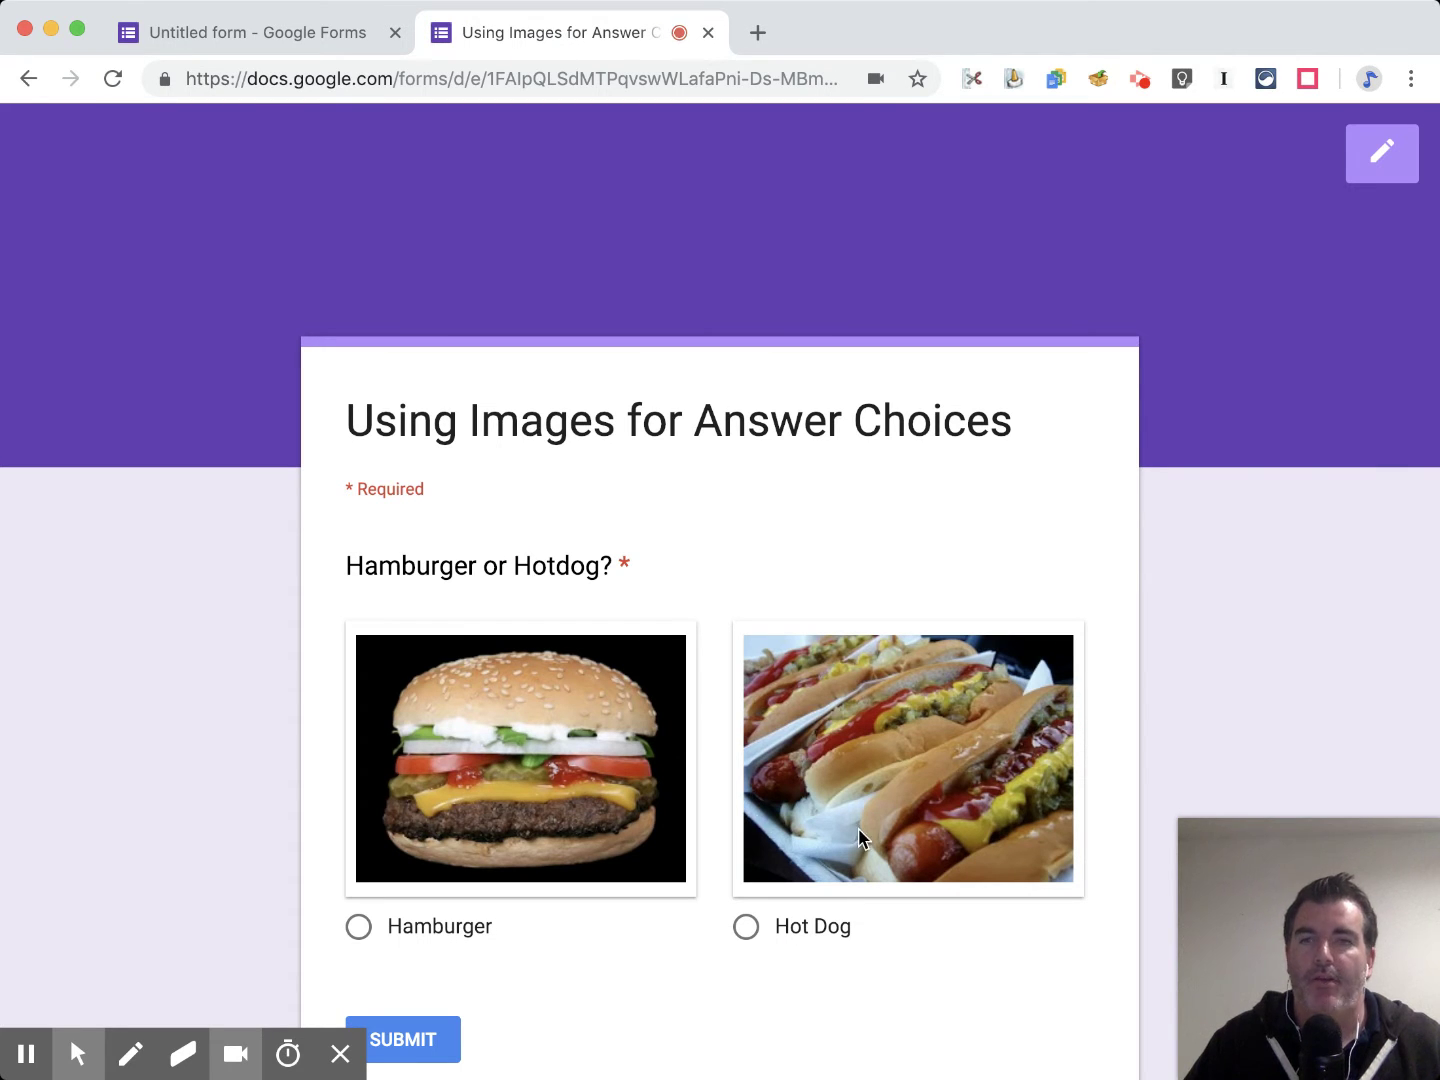
Back in the form editor, add a new question below the Hamburger or Hotdog question
left_click(315, 30)
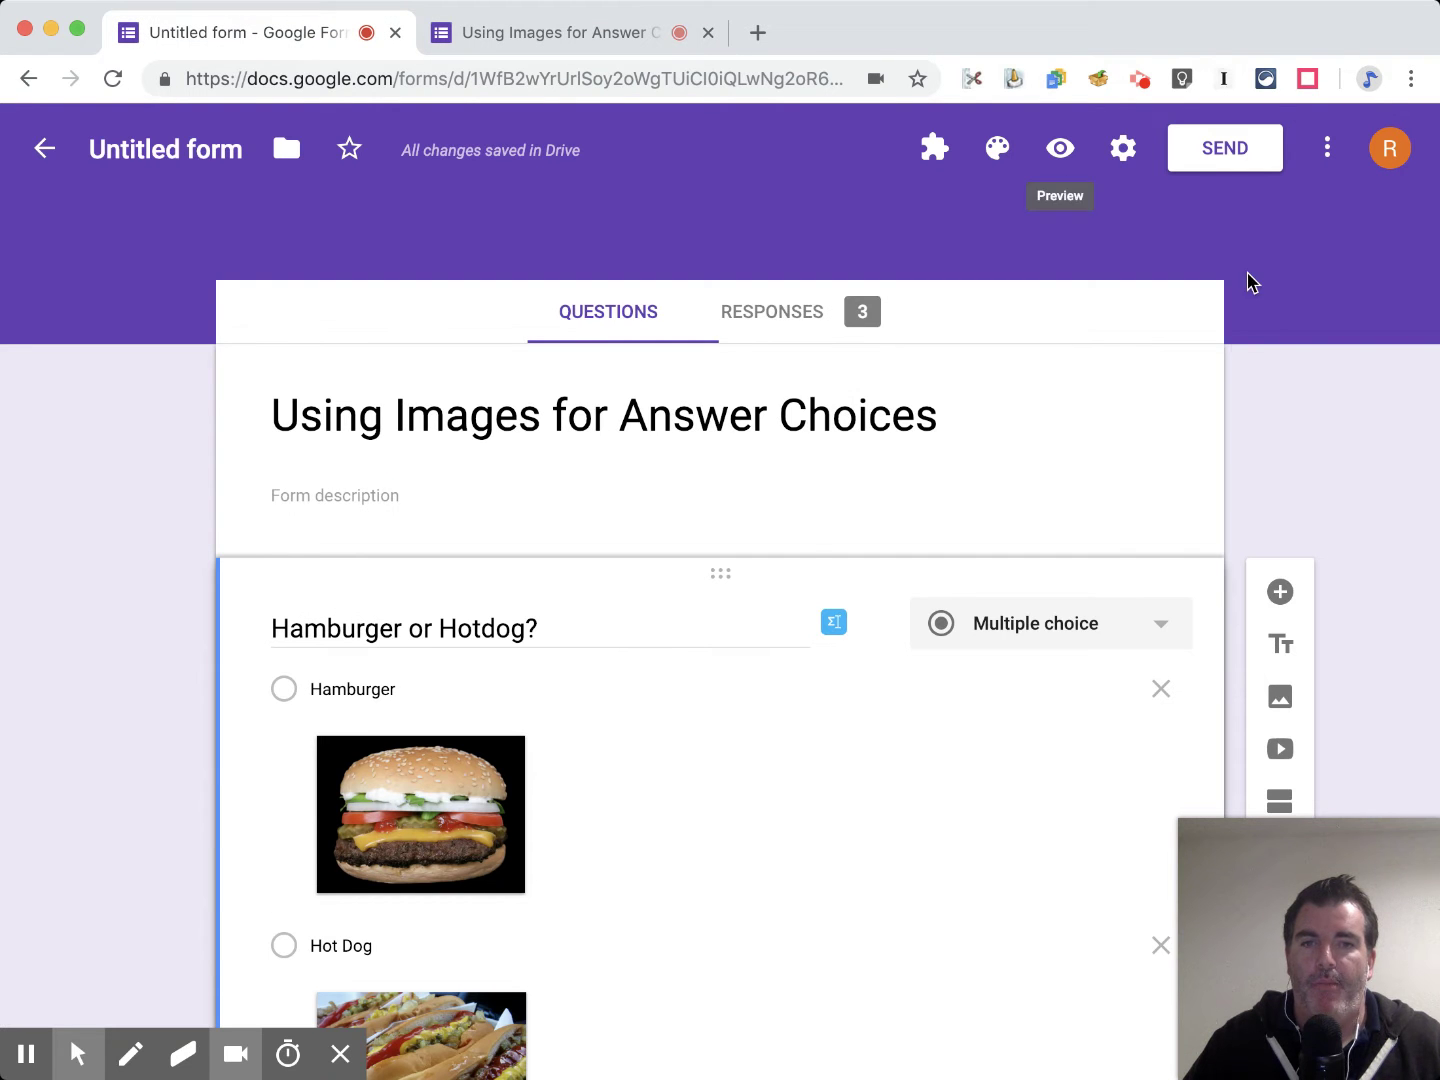
scroll(1253, 366, "down", 3)
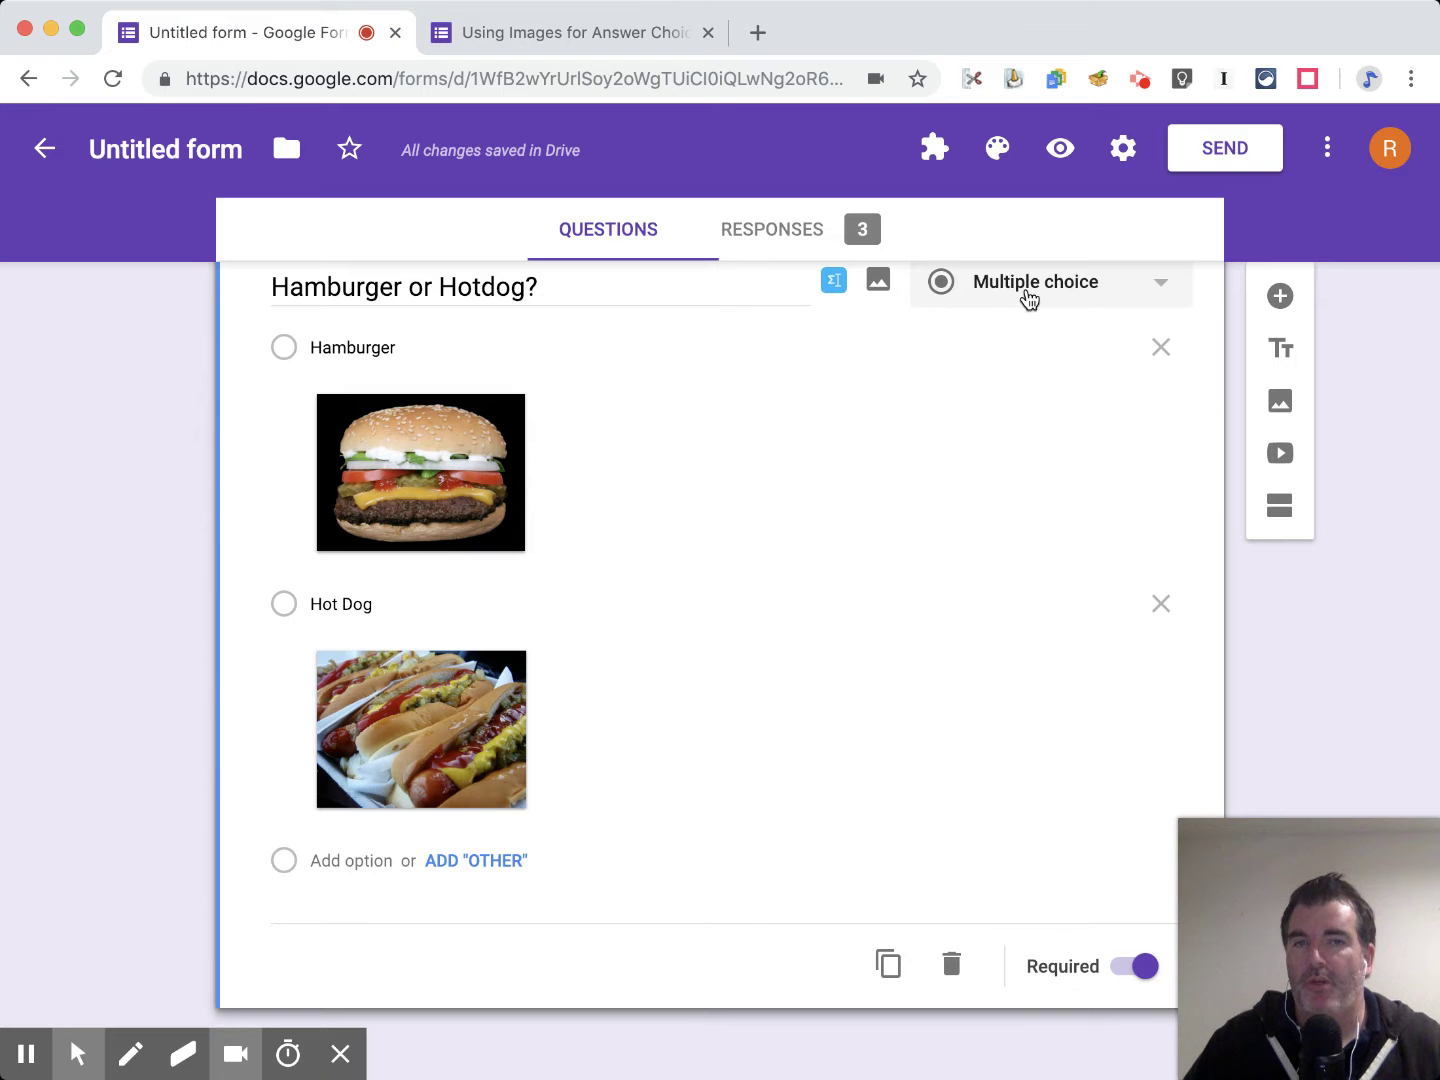
scroll(1304, 564, "down", 1)
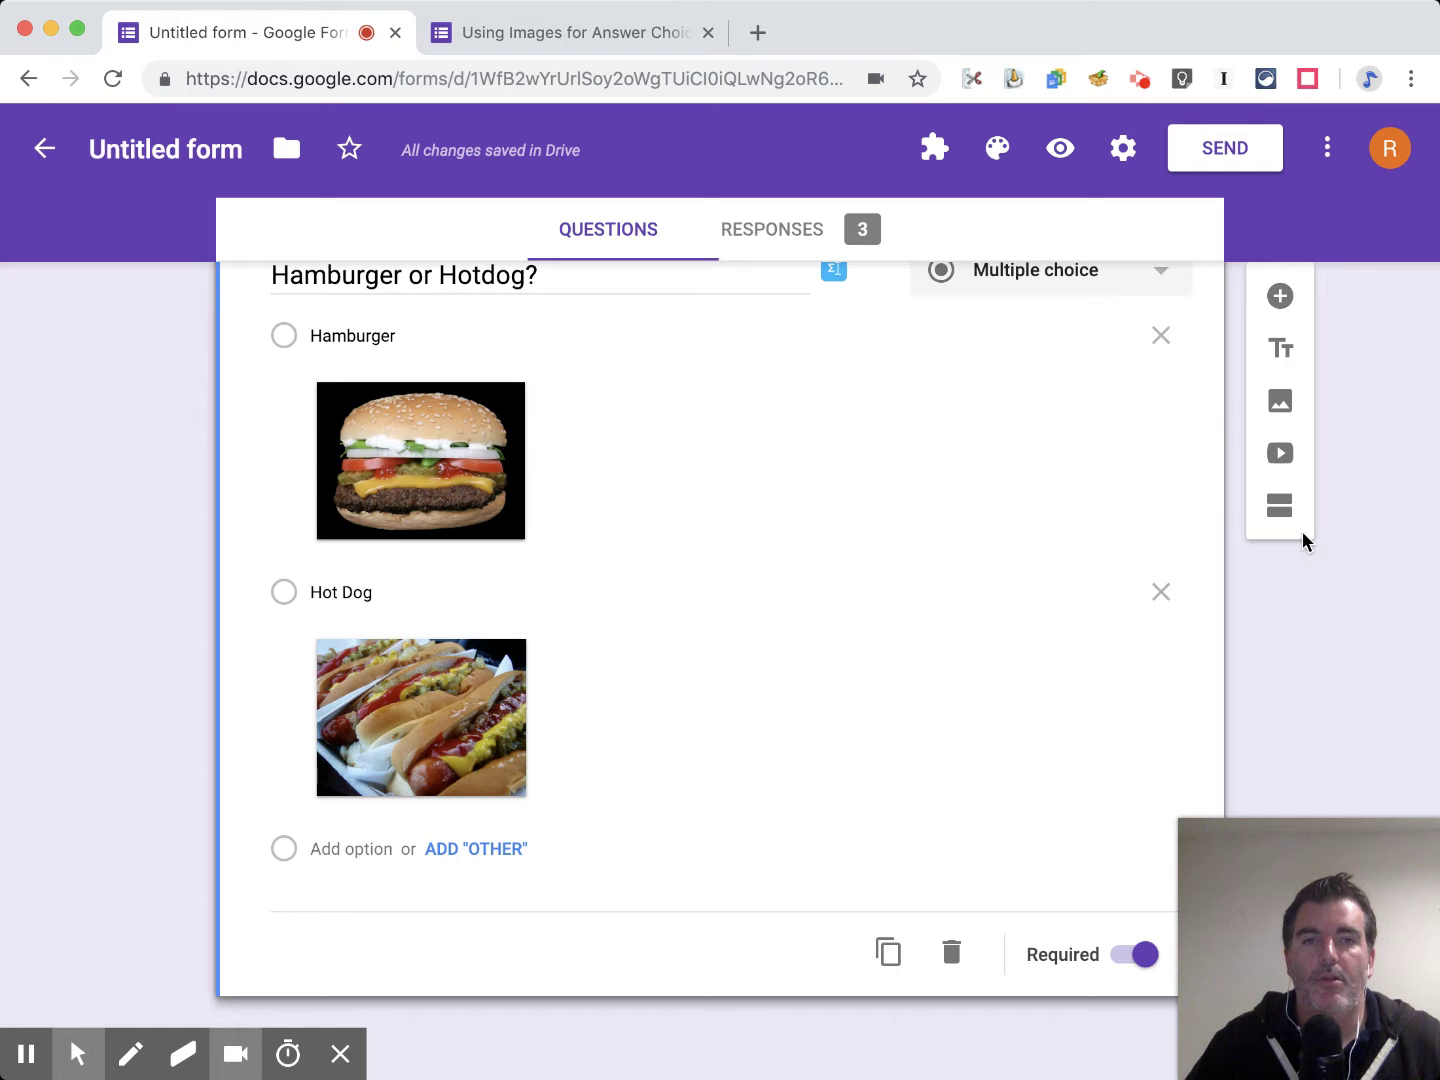
left_click(1280, 296)
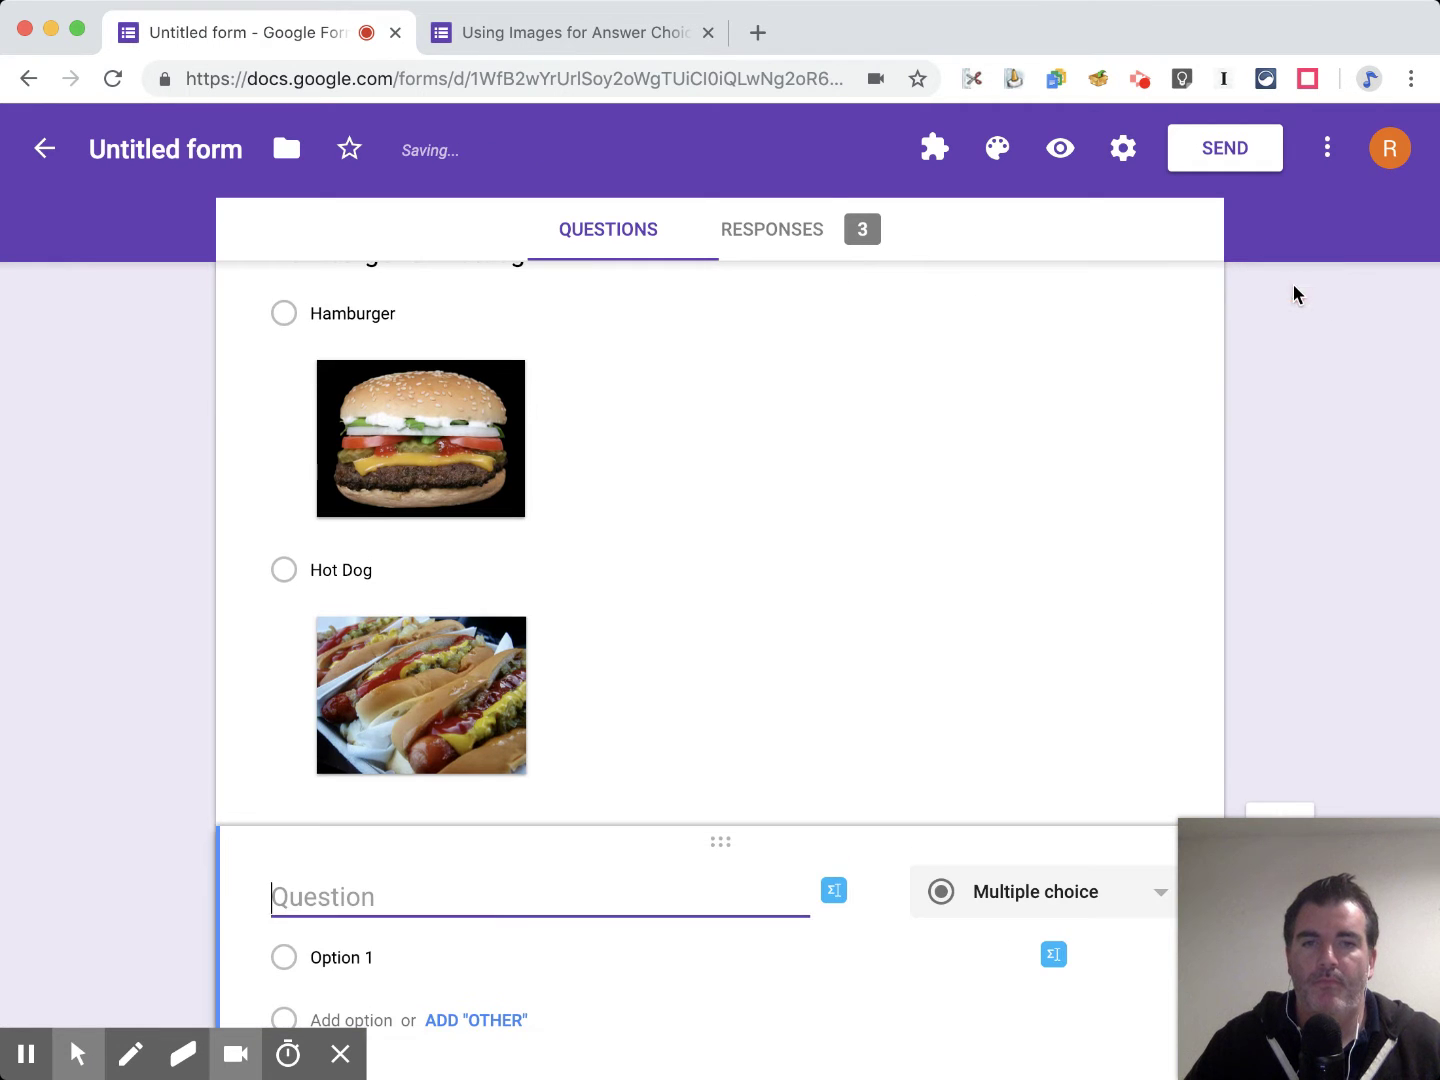
type("Do")
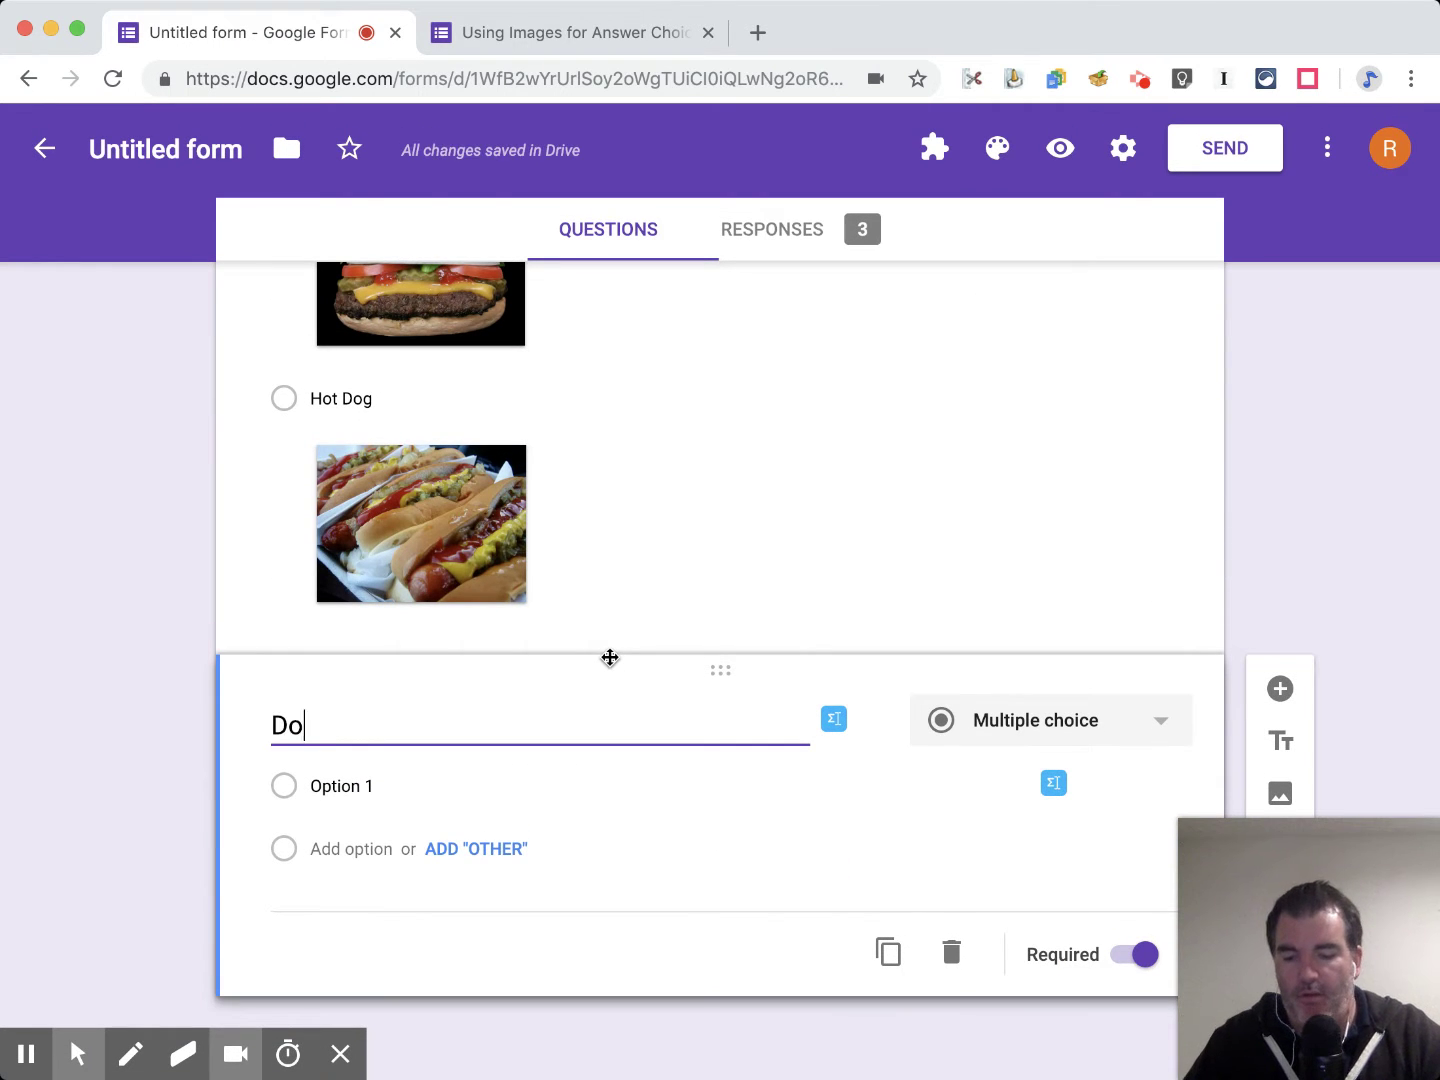
type("g or cat?")
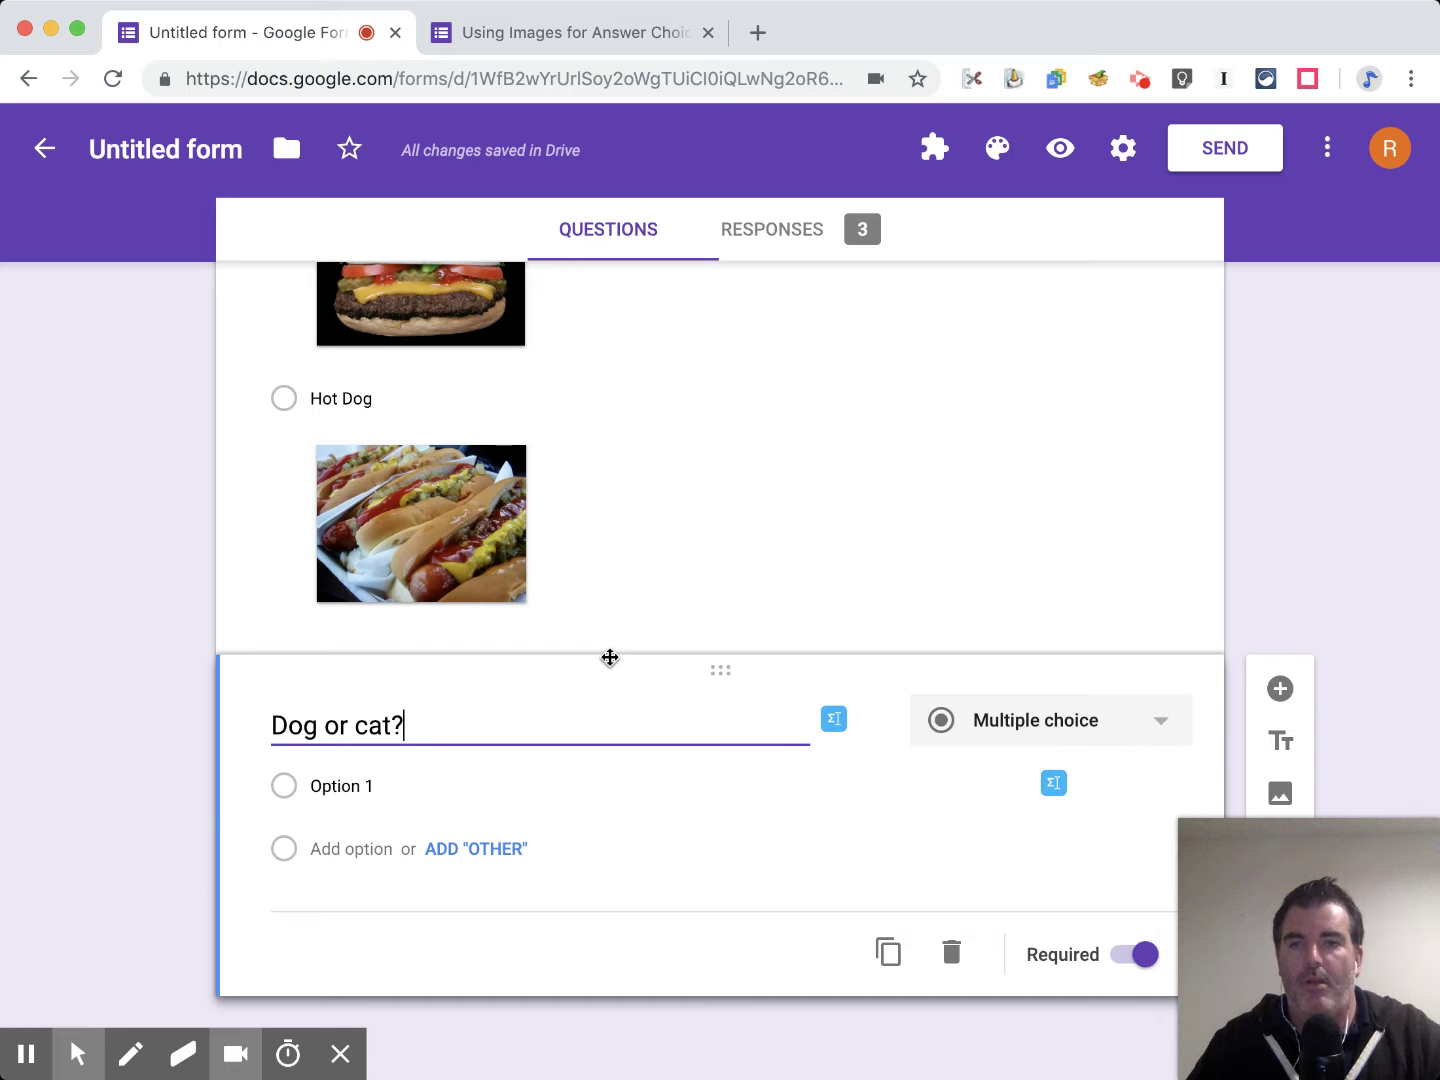
mouse_move(406, 787)
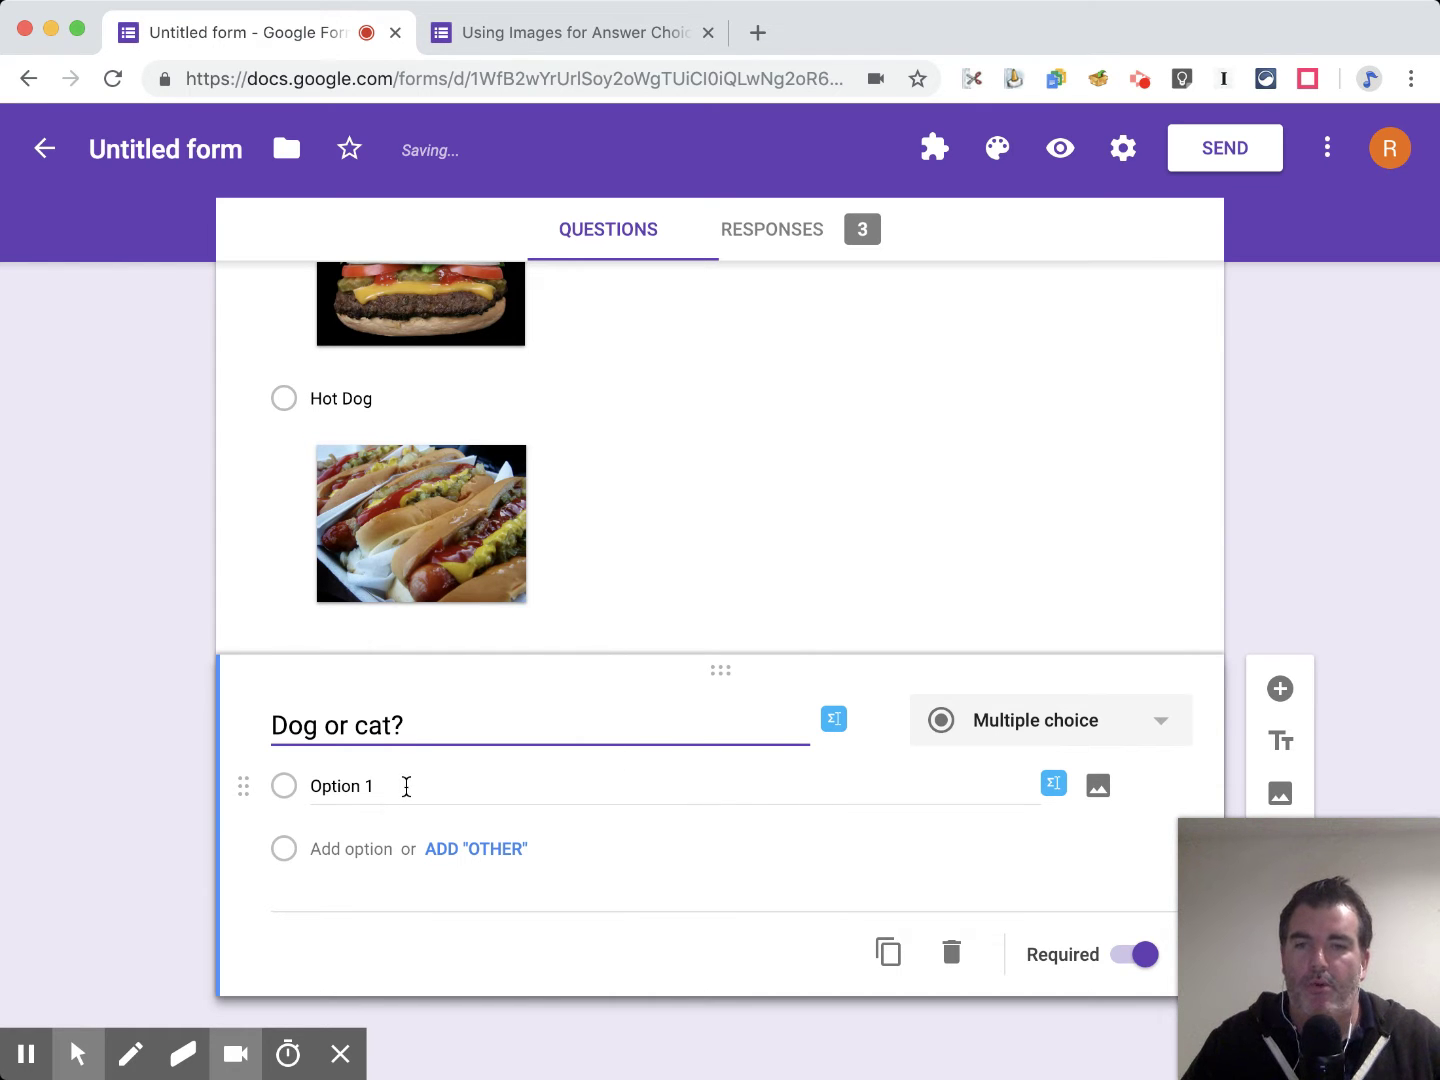
Title the question 'Dog or cat?' with the two answer choices Dog and Cat
left_click(252, 779)
type("Dog")
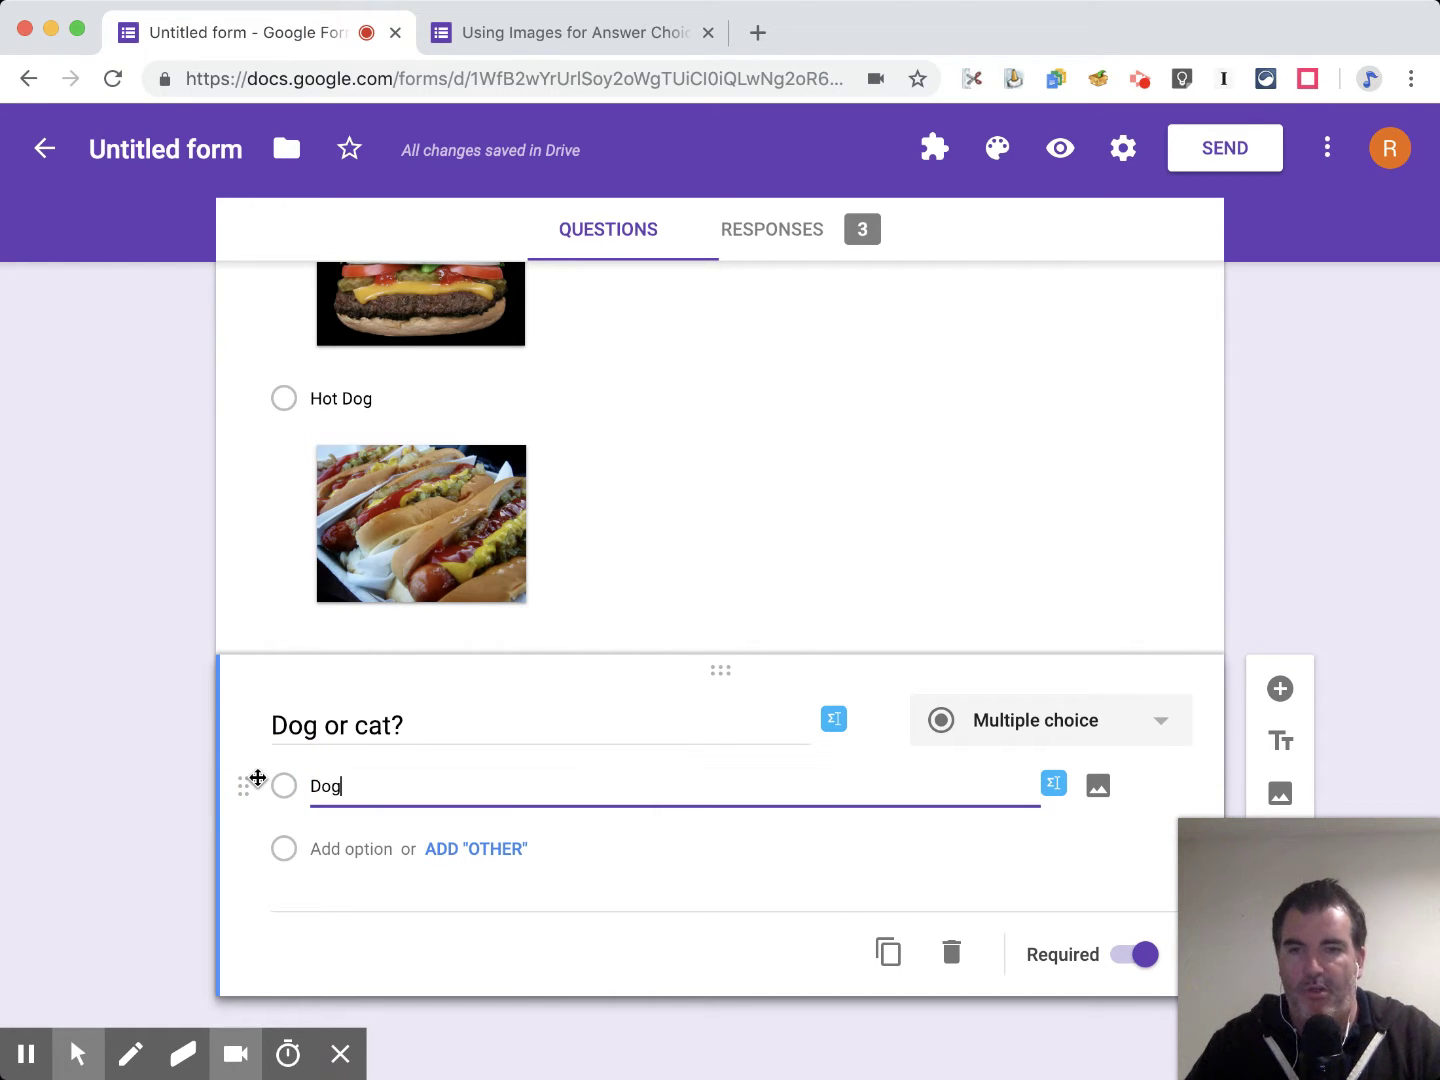
key("Tab")
key("Tab")
type("Cat")
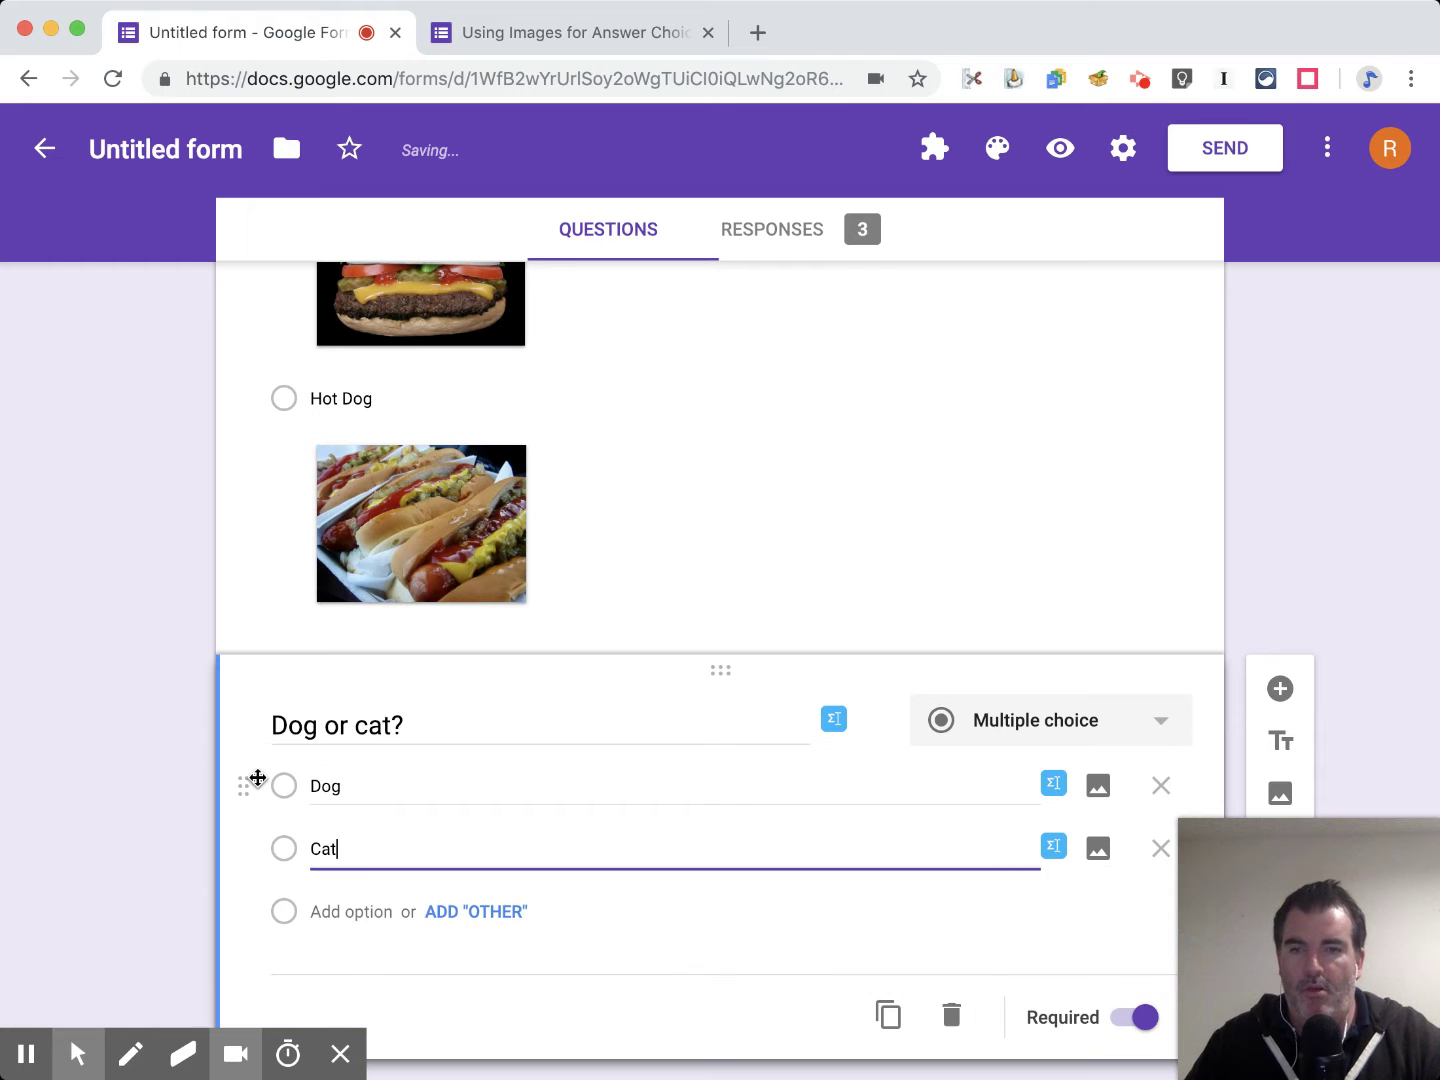
left_click(482, 785)
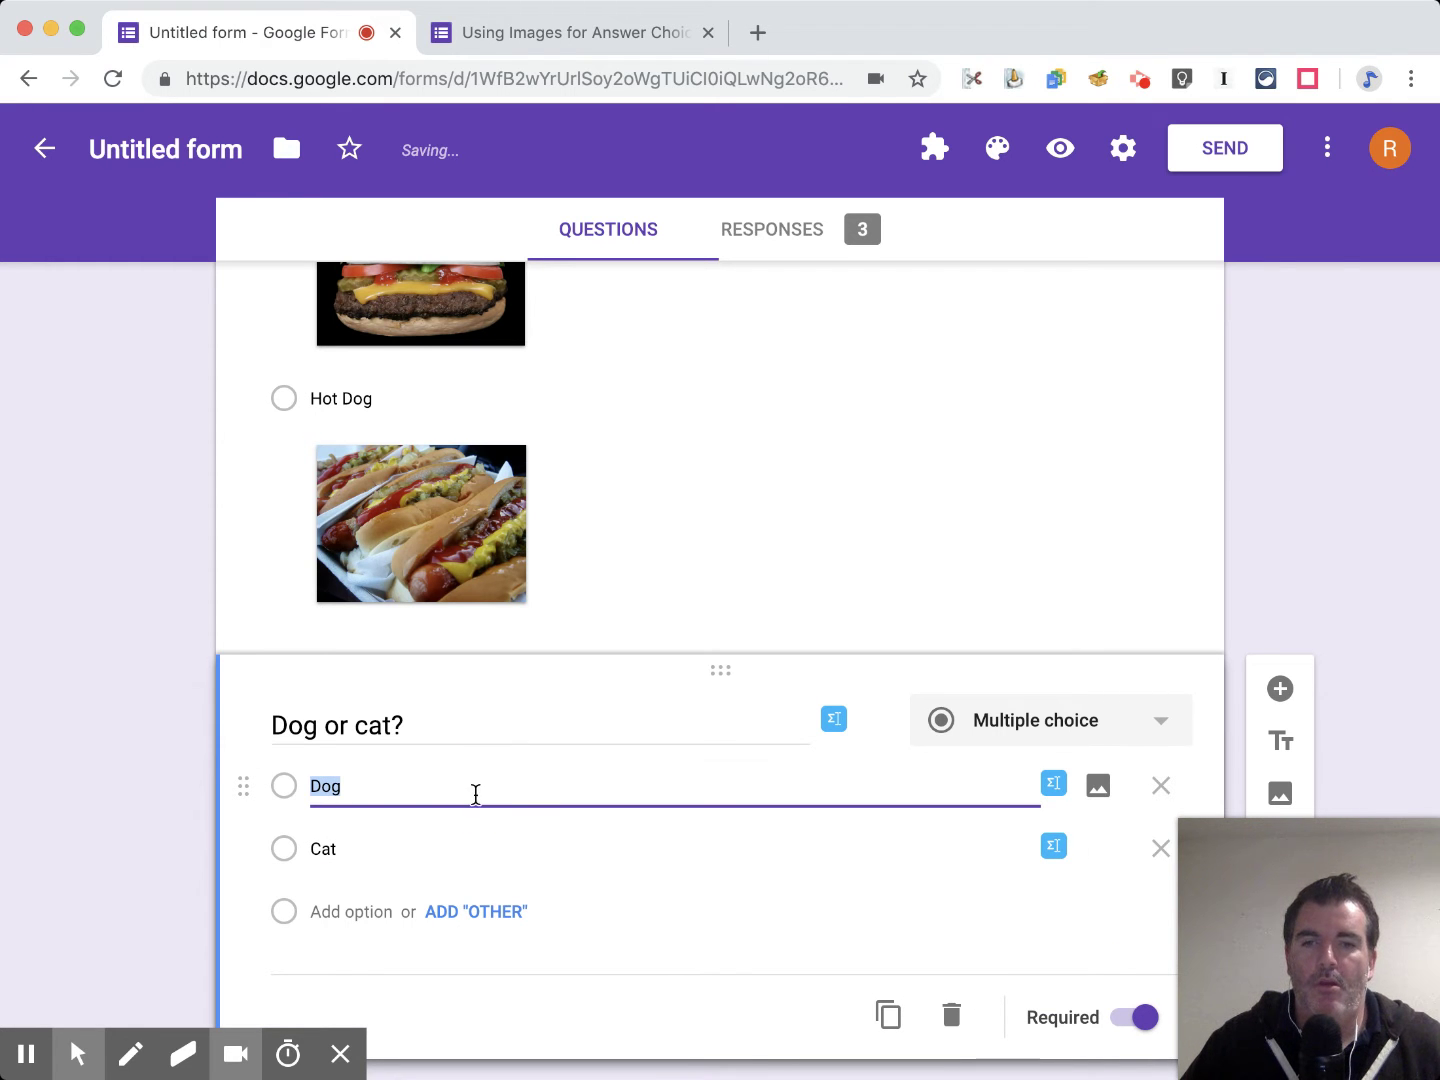
Attach a brown puppy photo from a 'dog' image search to the Dog choice
left_click(1098, 787)
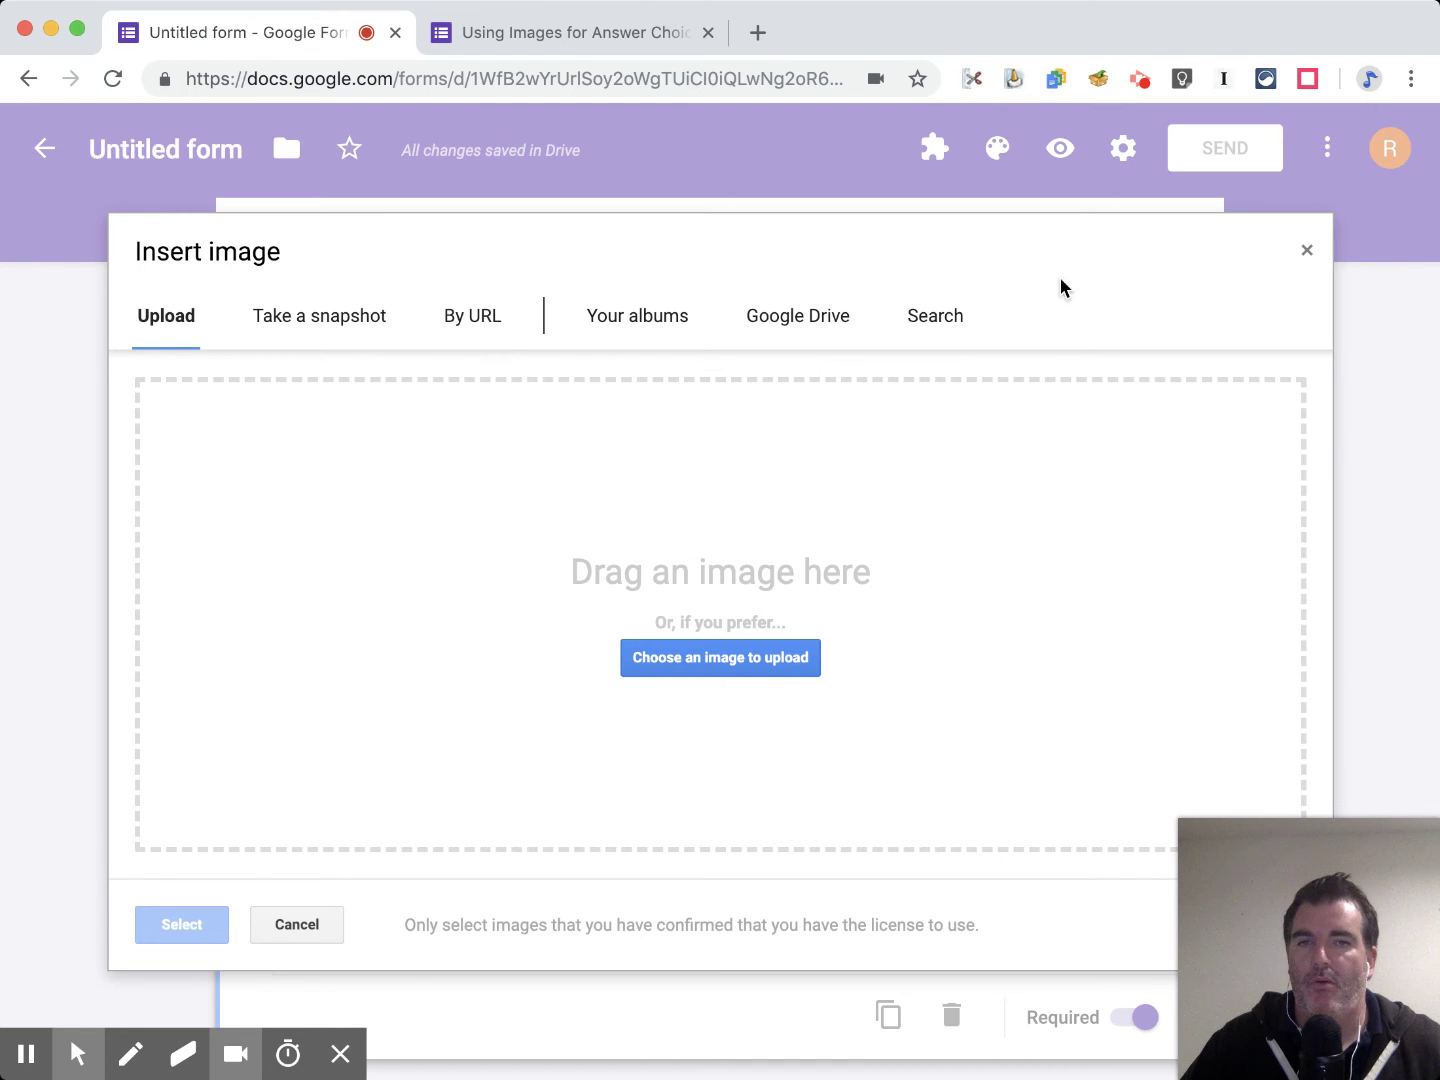
left_click(943, 319)
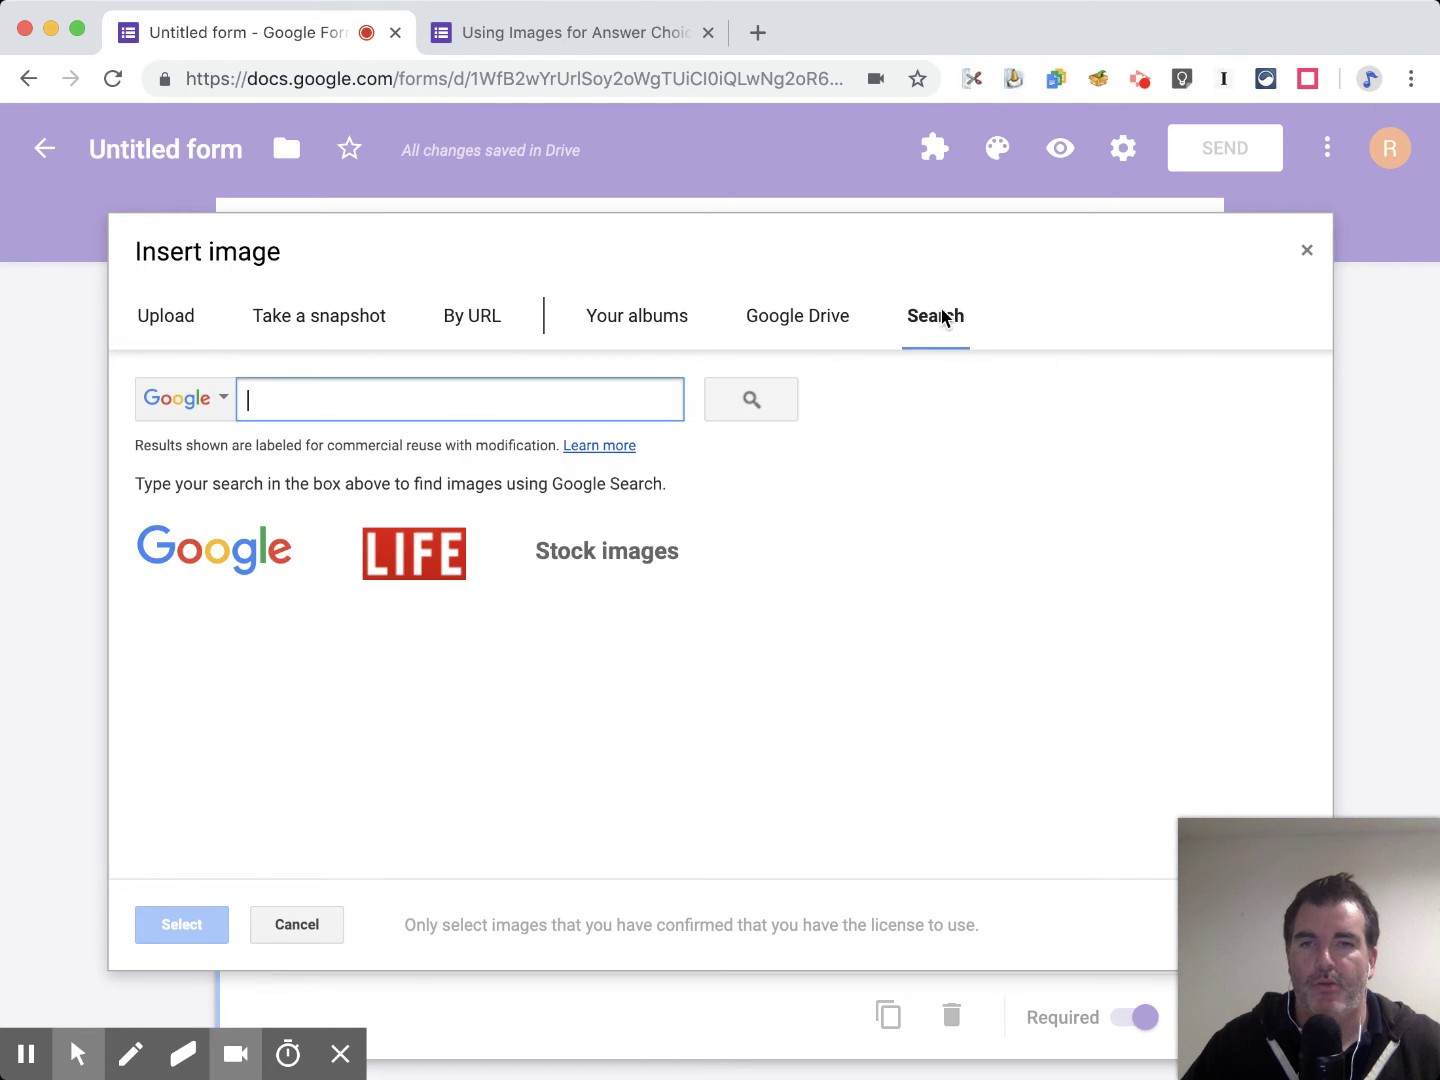
type("dog")
key("Return")
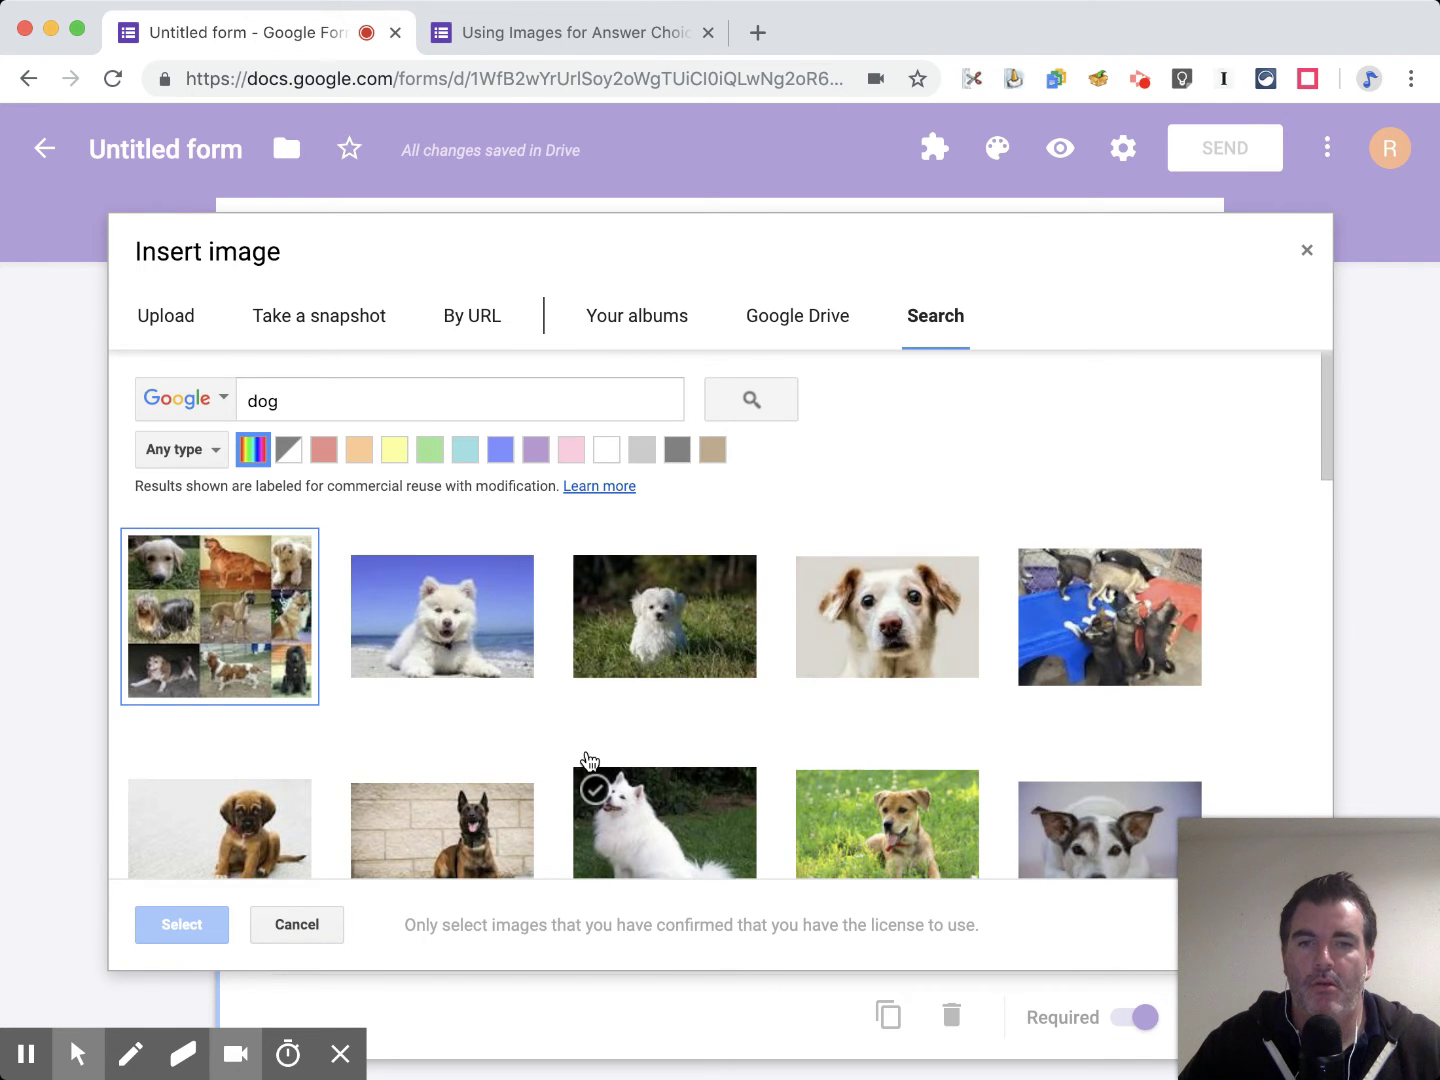
scroll(585, 753, "down", 5)
left_click(313, 537)
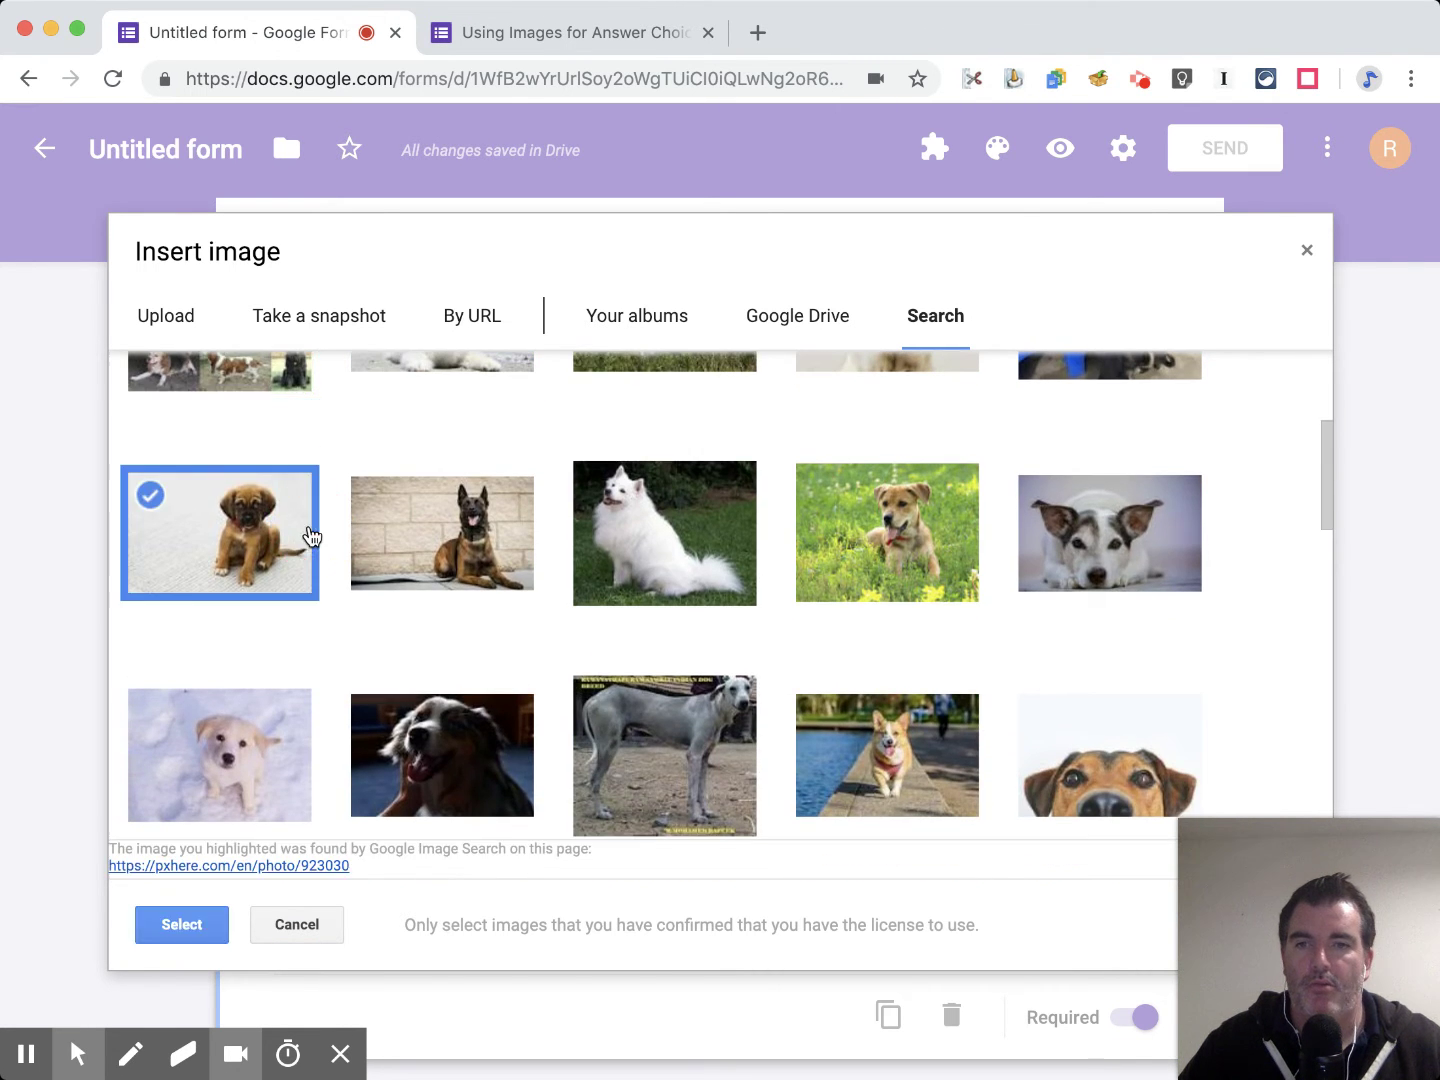
left_click(202, 929)
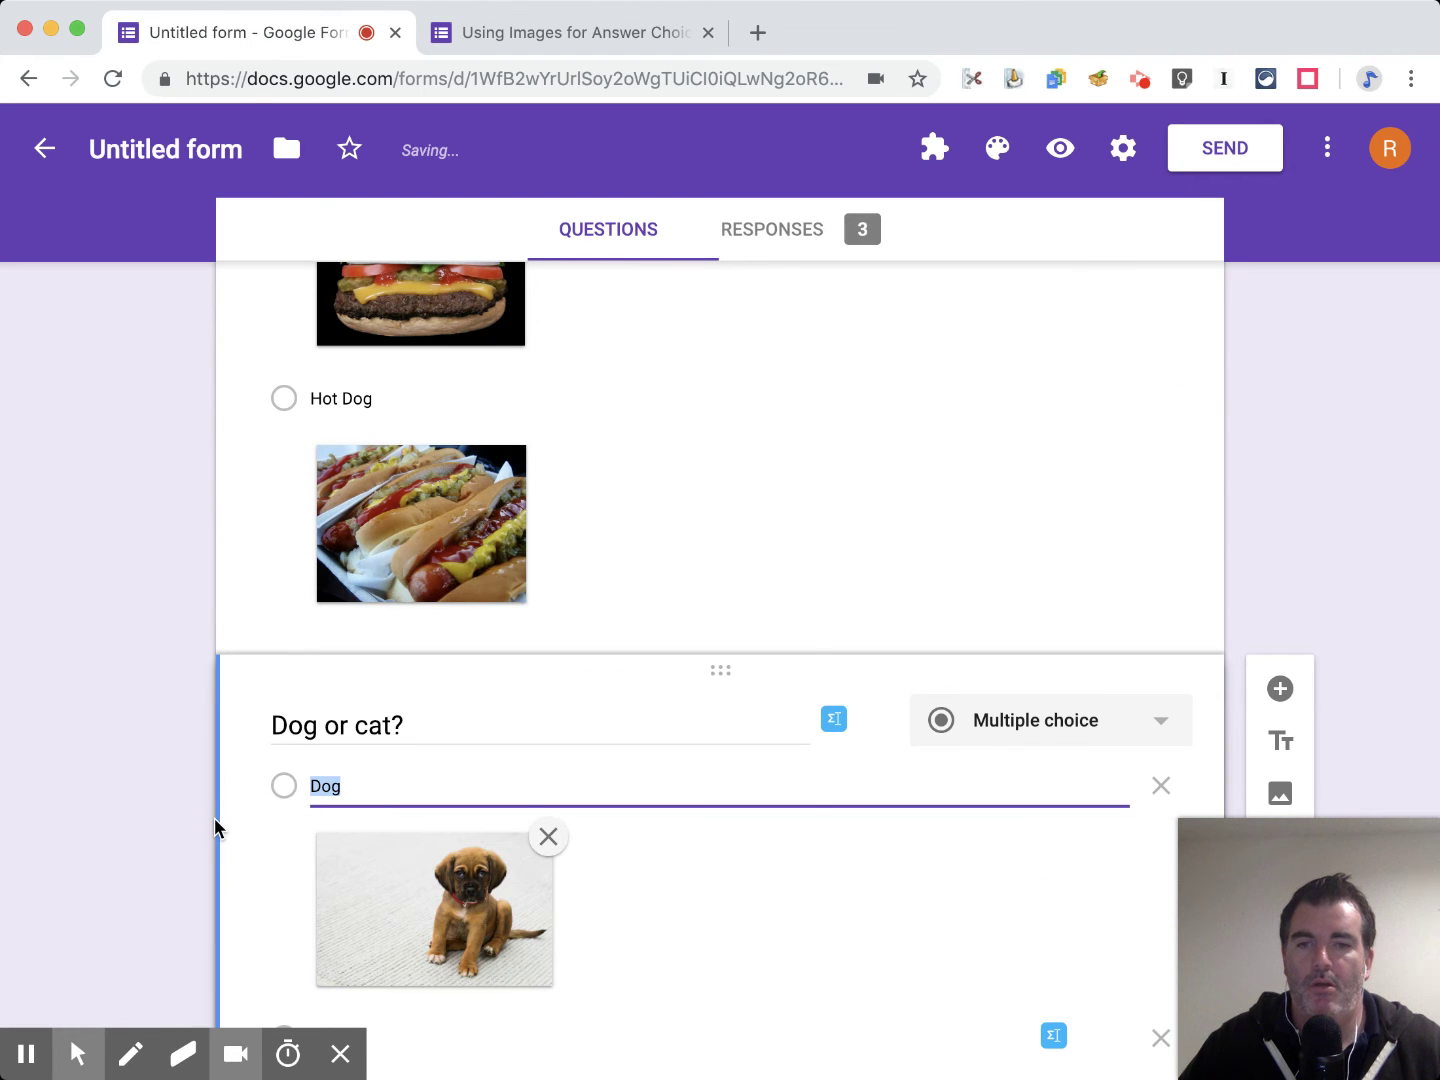
scroll(214, 829, "down", 2)
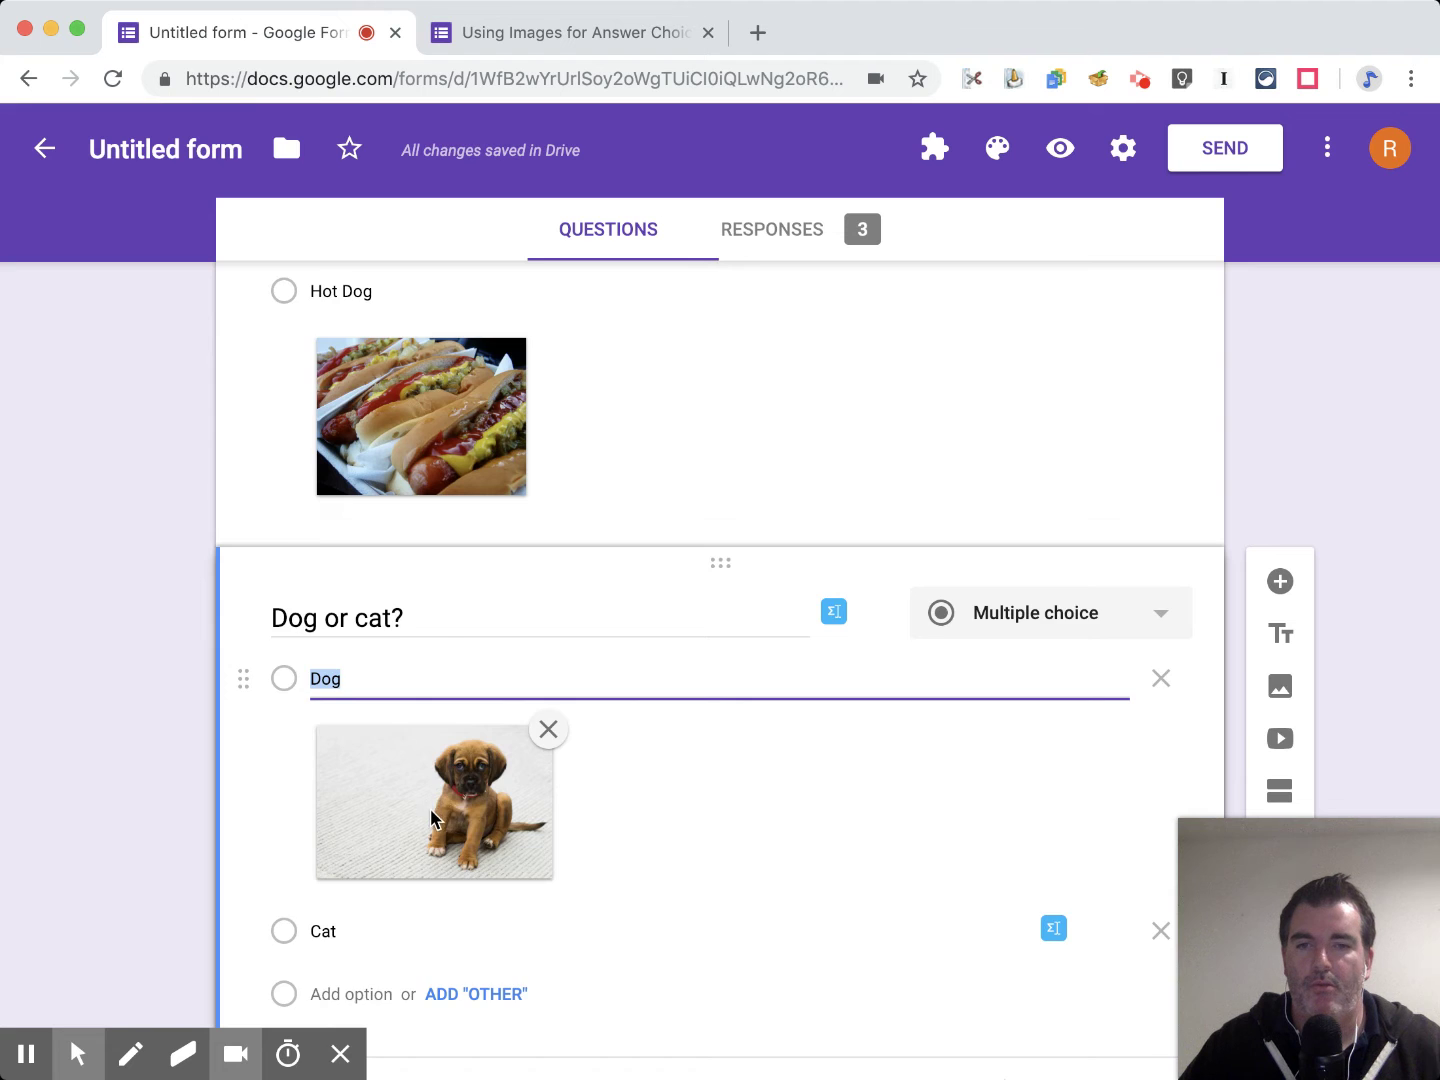
scroll(433, 810, "down", 3)
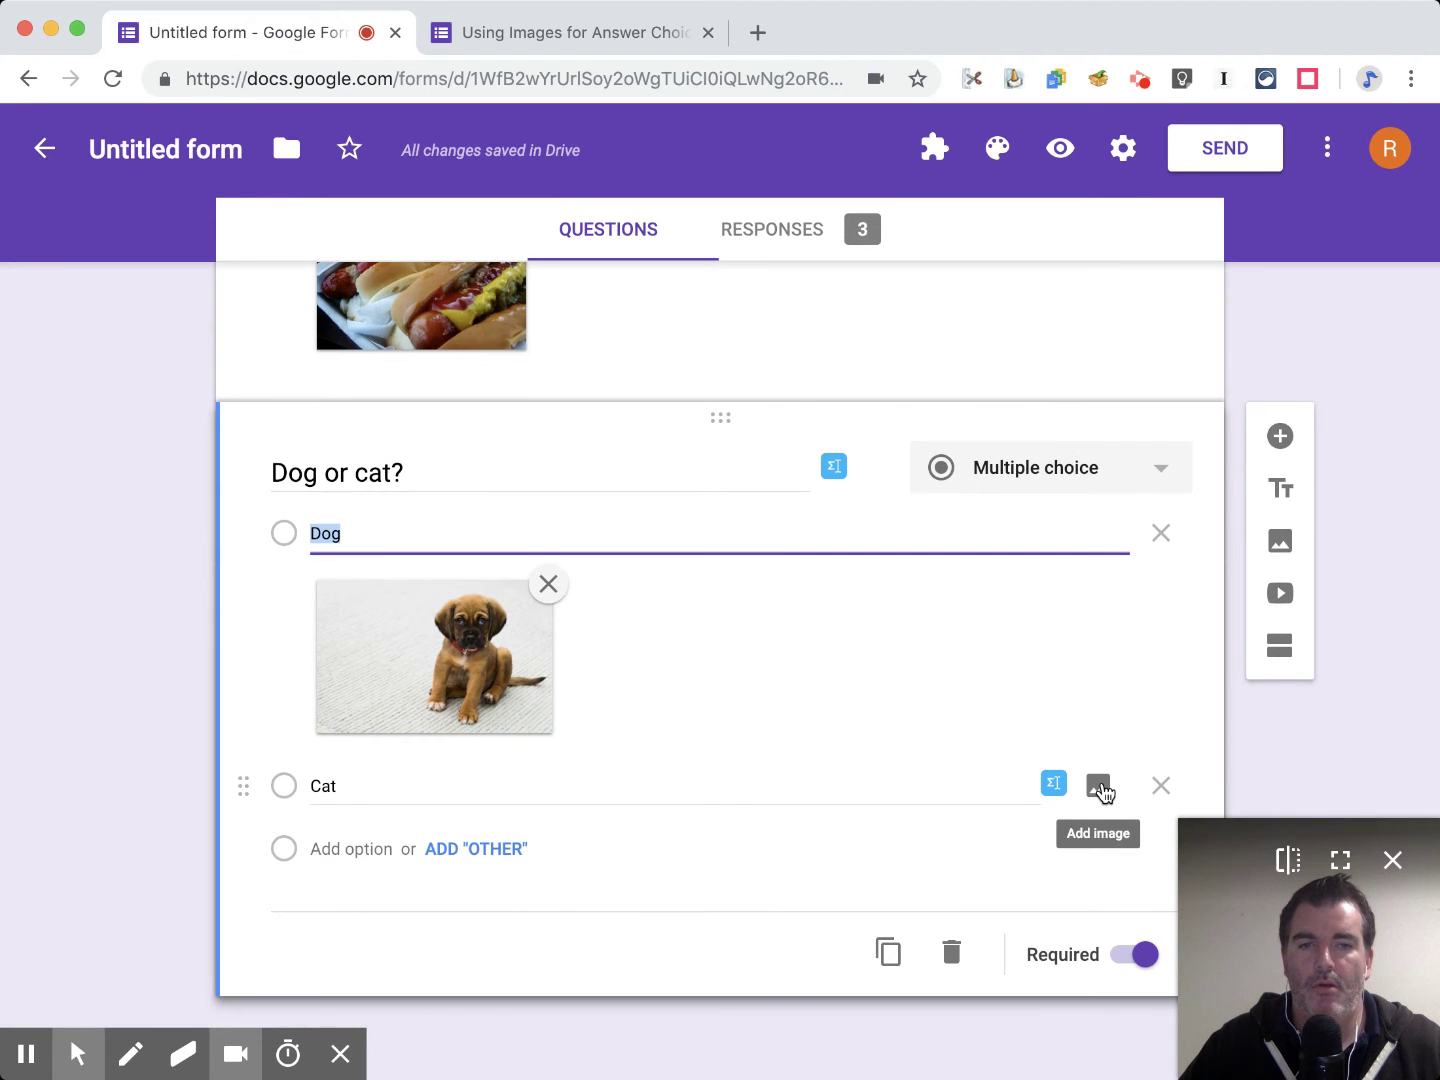
left_click(1099, 787)
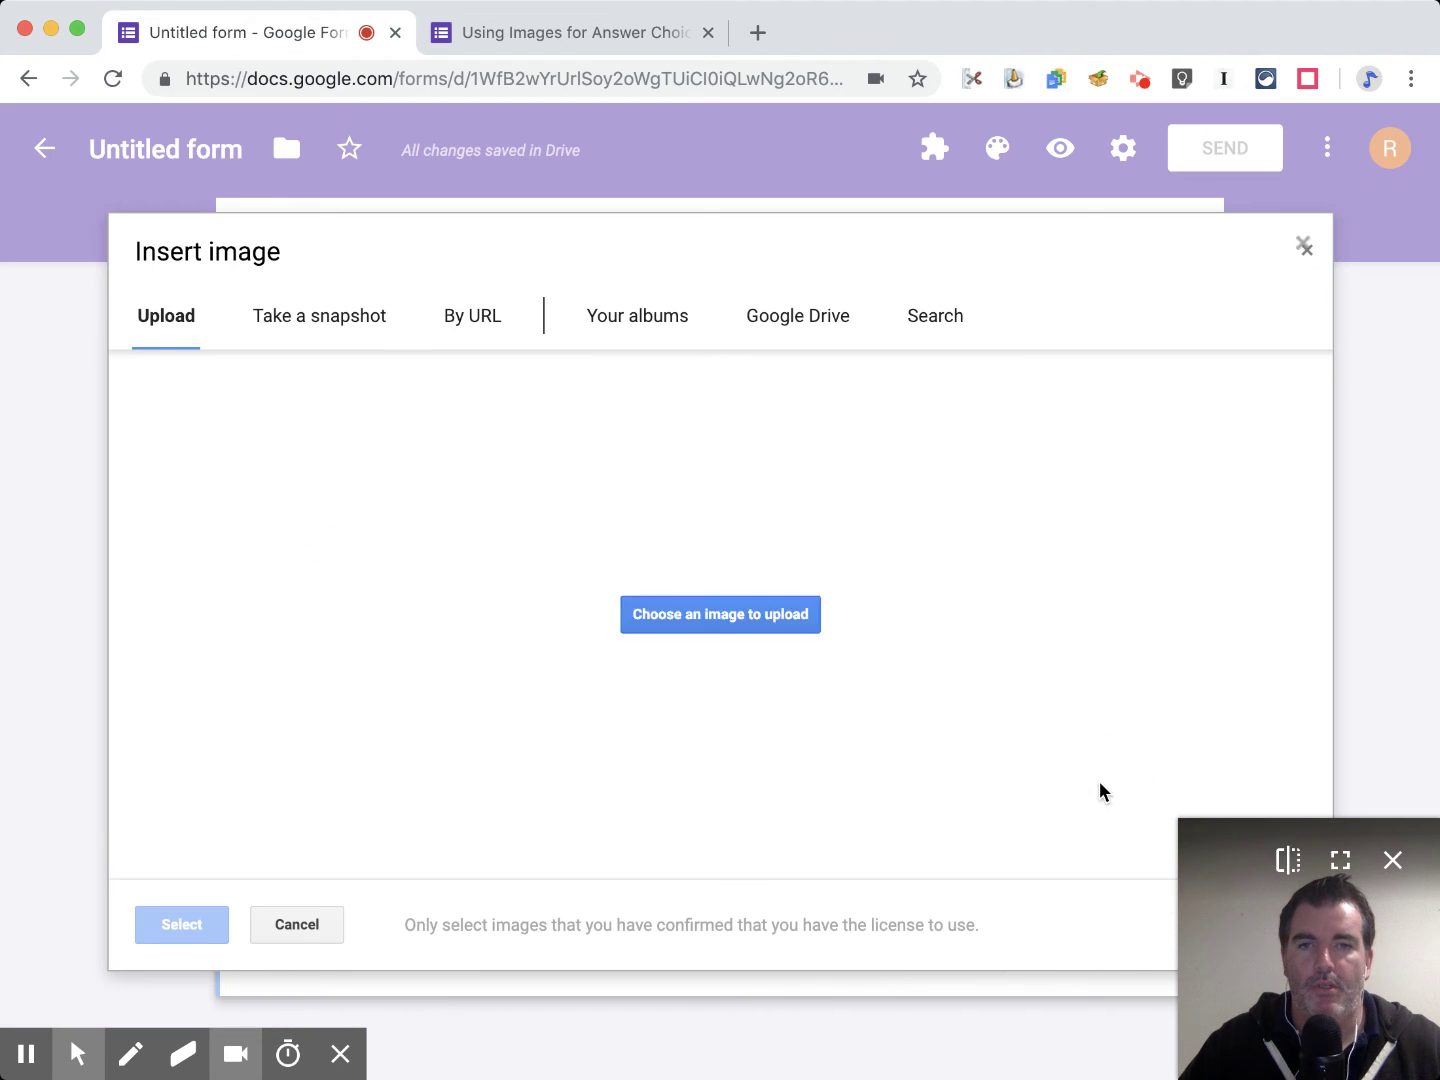
Attach a kitten-in-grass photo from a 'cat' image search to the Cat choice
left_click(1308, 252)
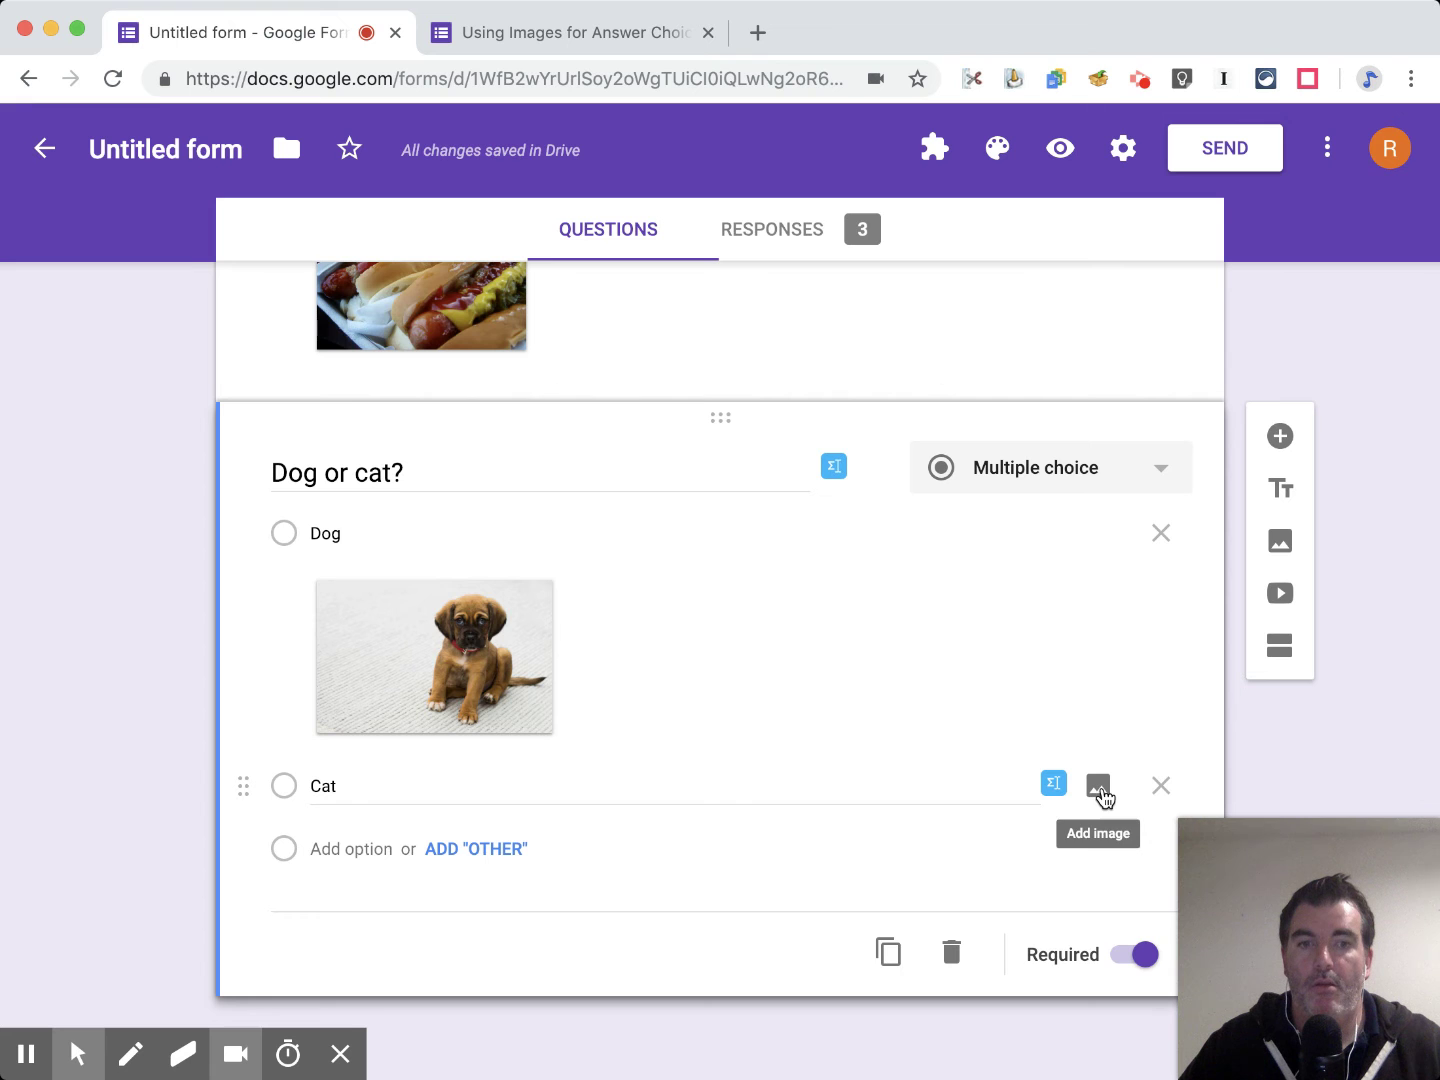
left_click(1100, 790)
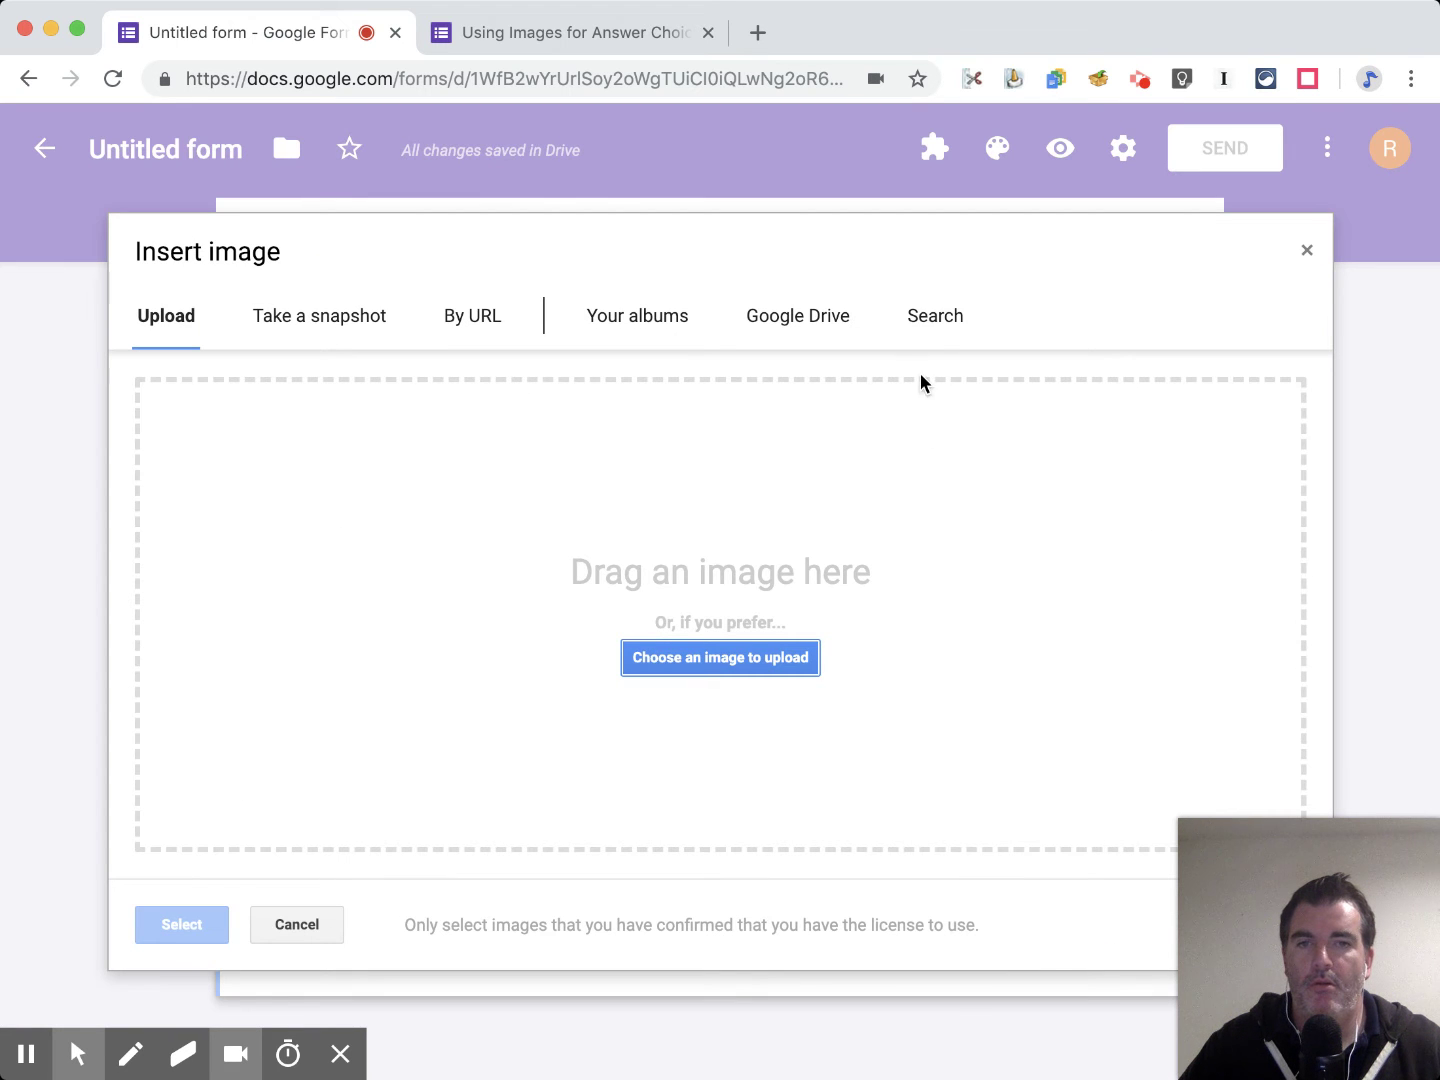
left_click(932, 324)
type("cat")
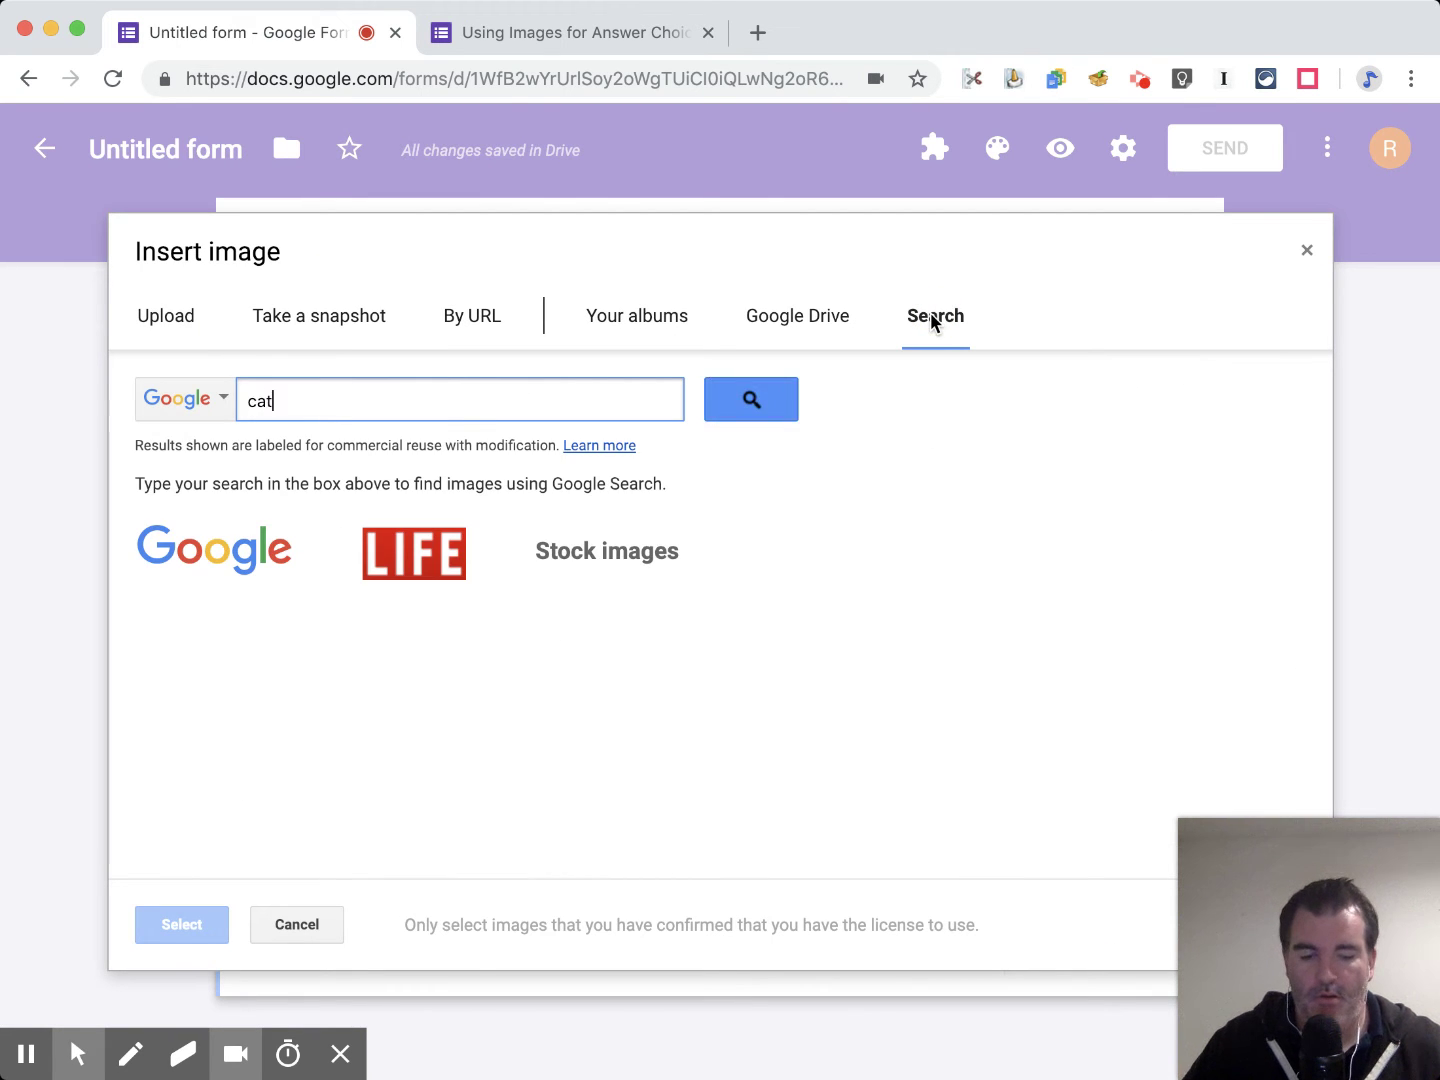
key("Return")
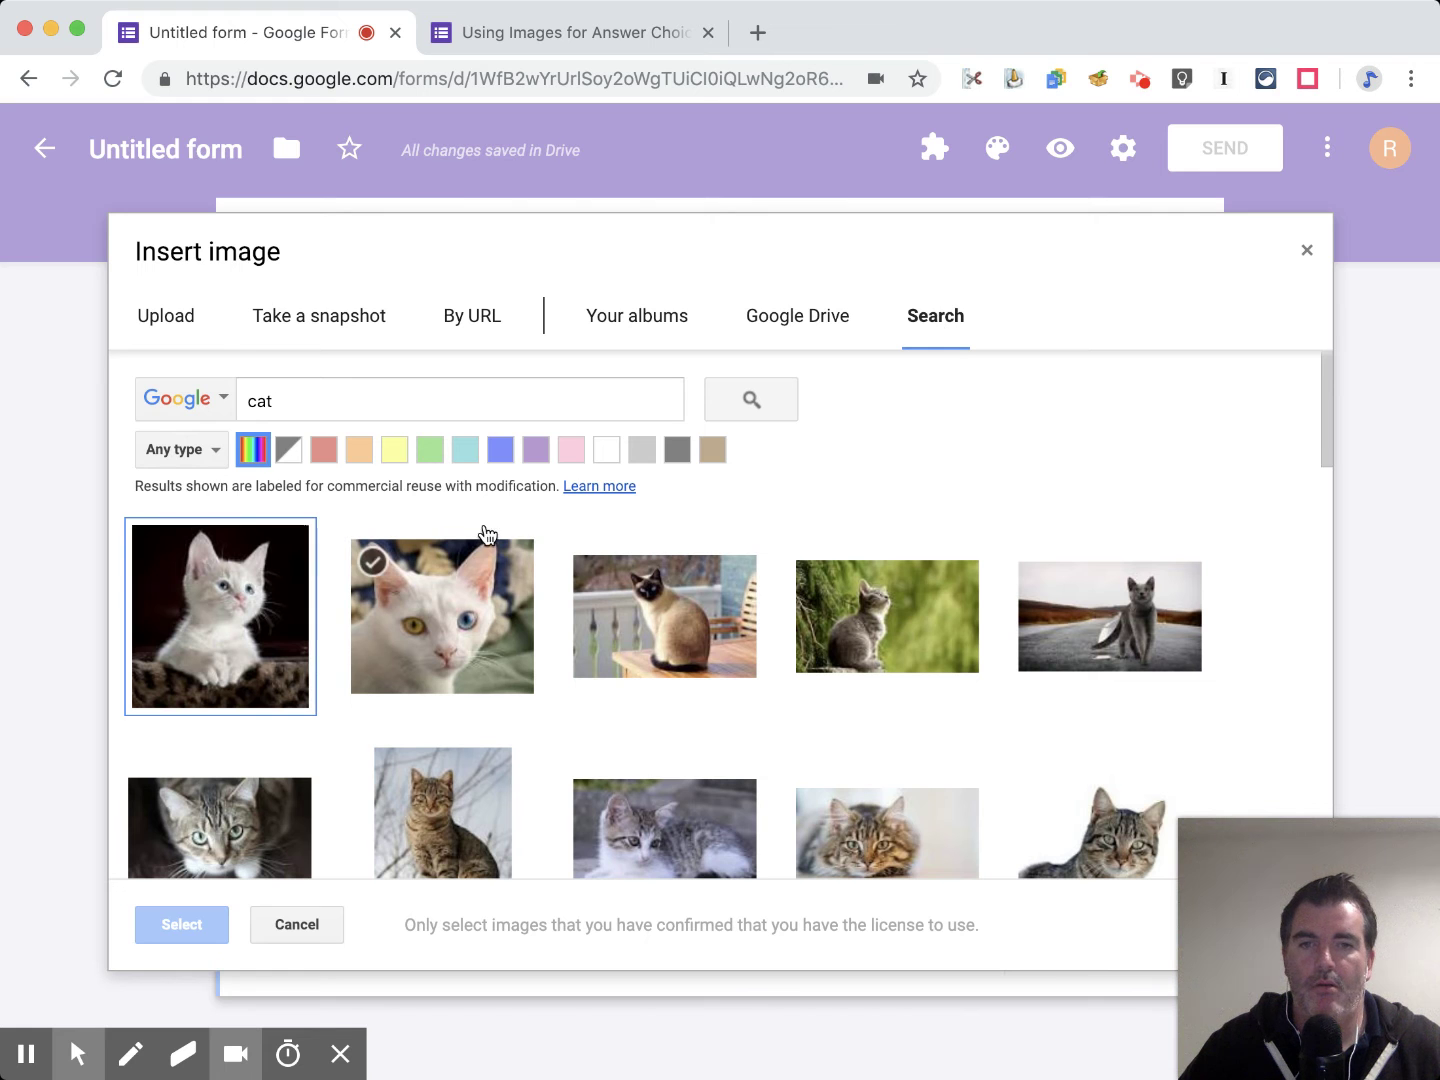
left_click(881, 636)
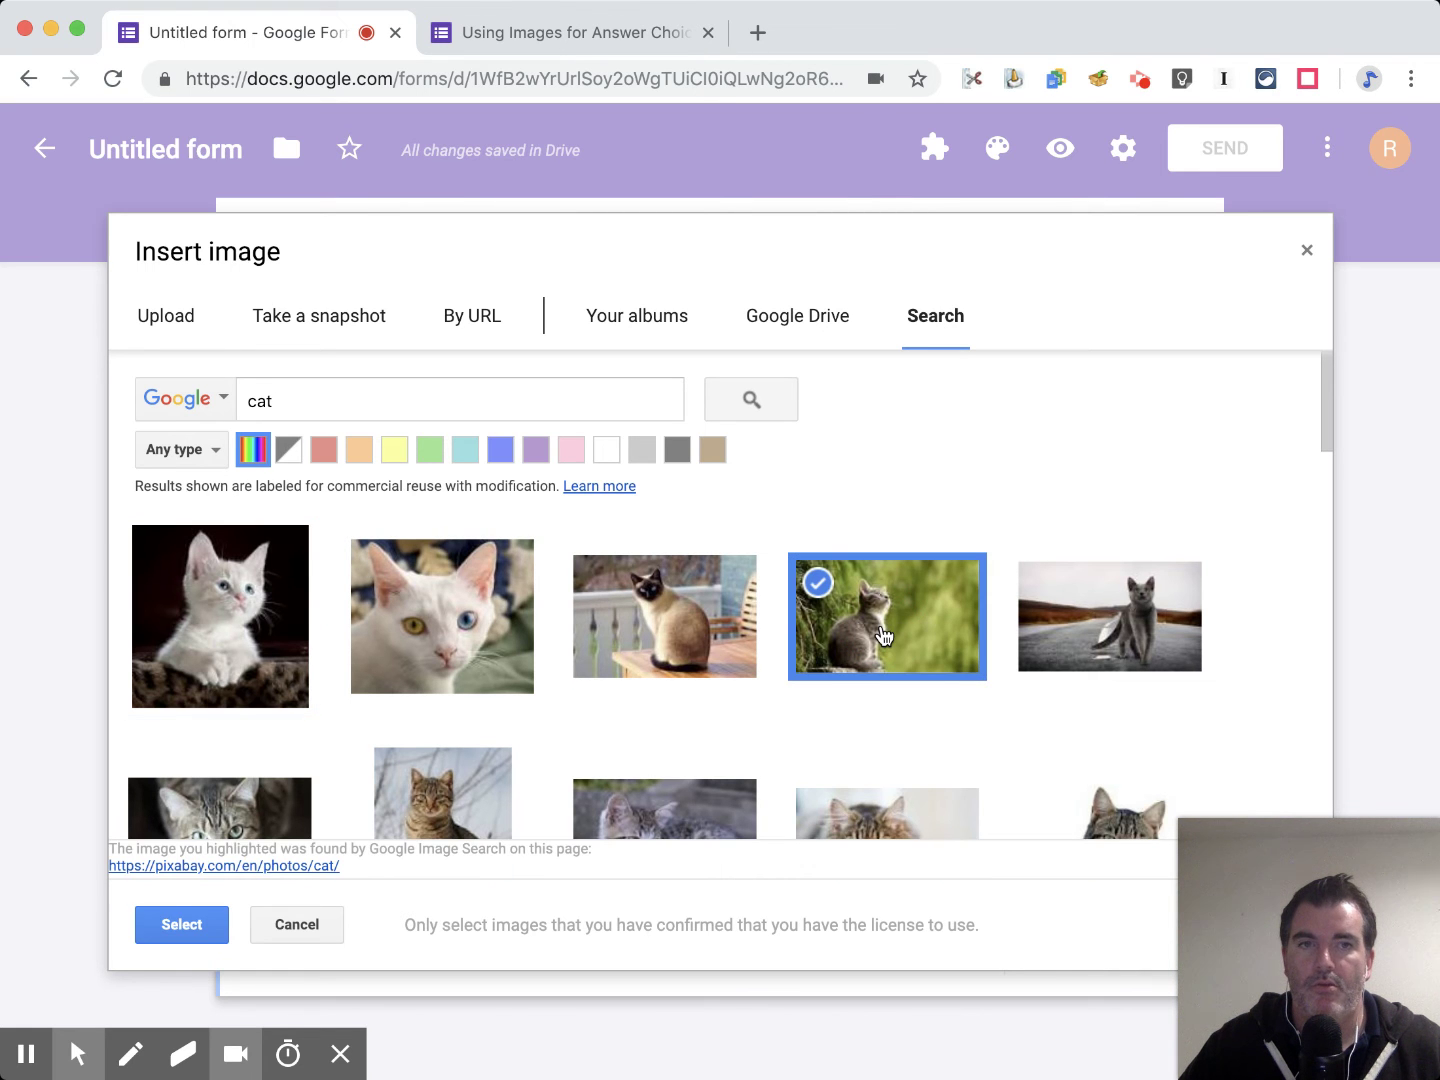
left_click(182, 925)
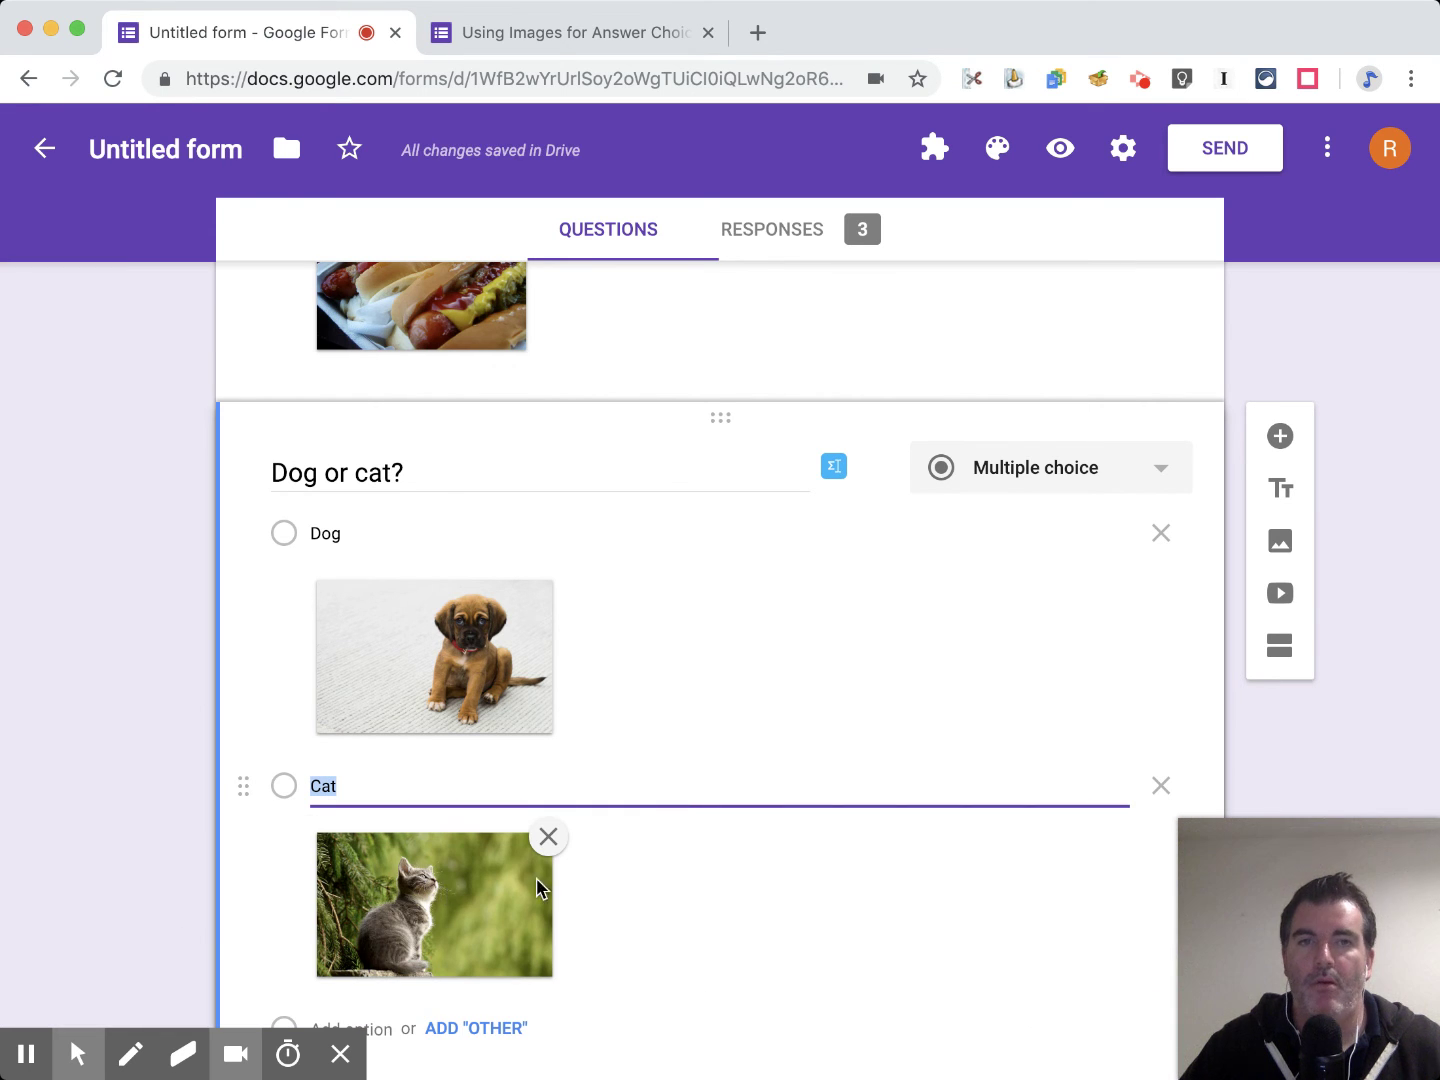
scroll(907, 342, "down", 1)
Switch to the live 'Using Images for Answer Choices' form to see the puppy and kitten answers
left_click(519, 36)
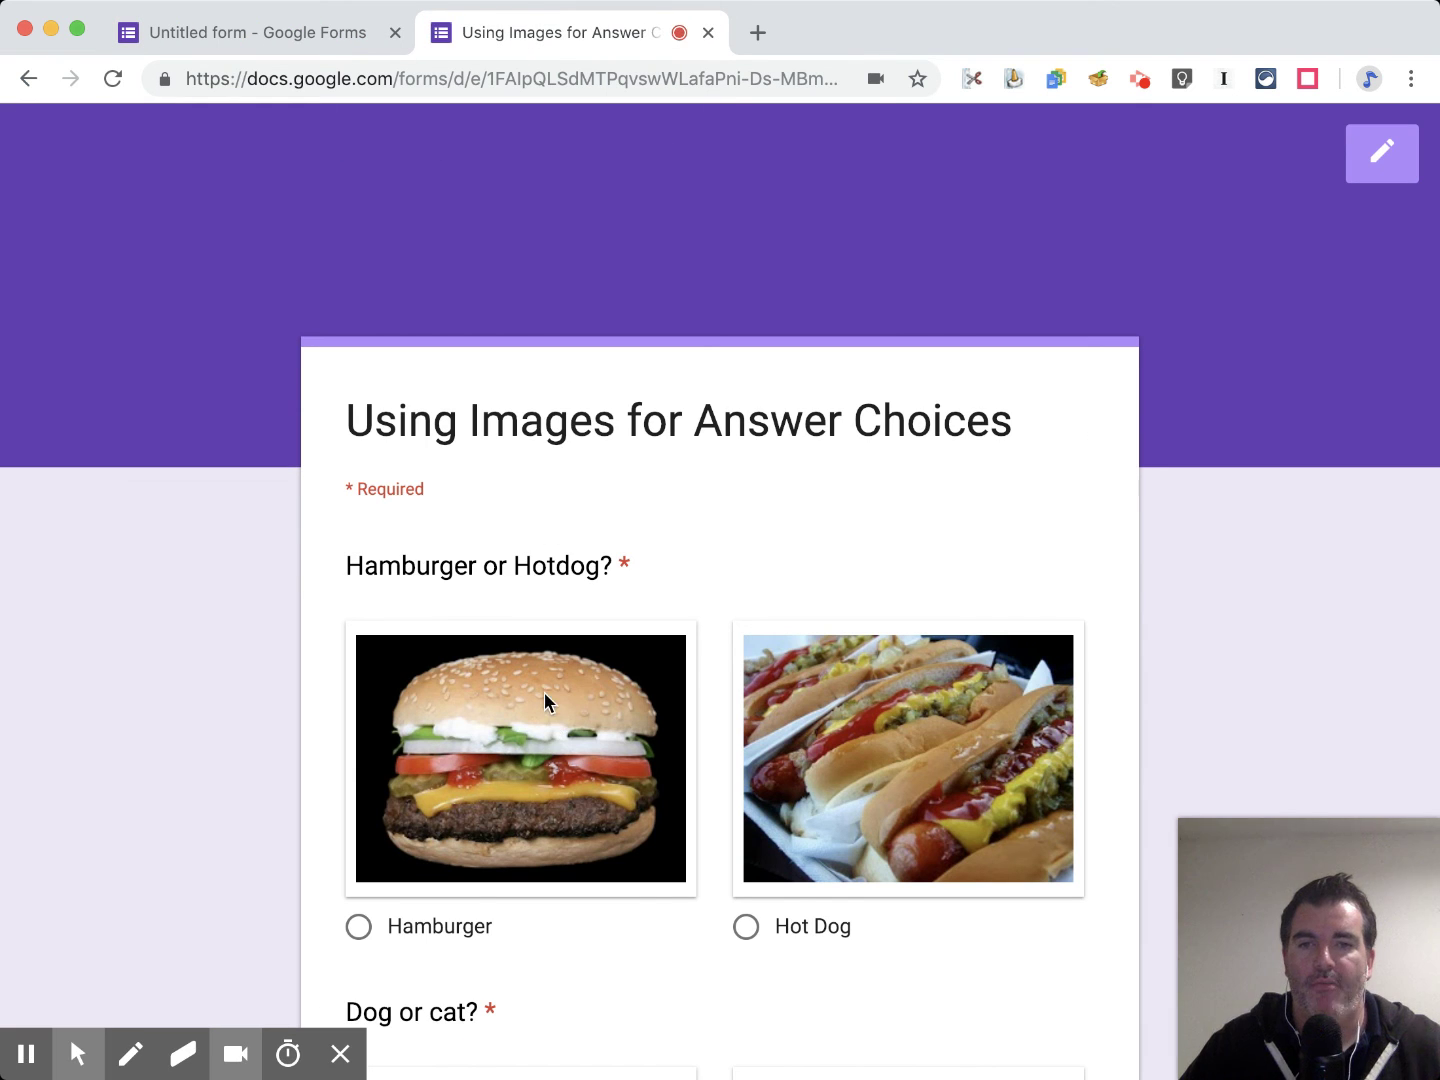
scroll(637, 748, "down", 5)
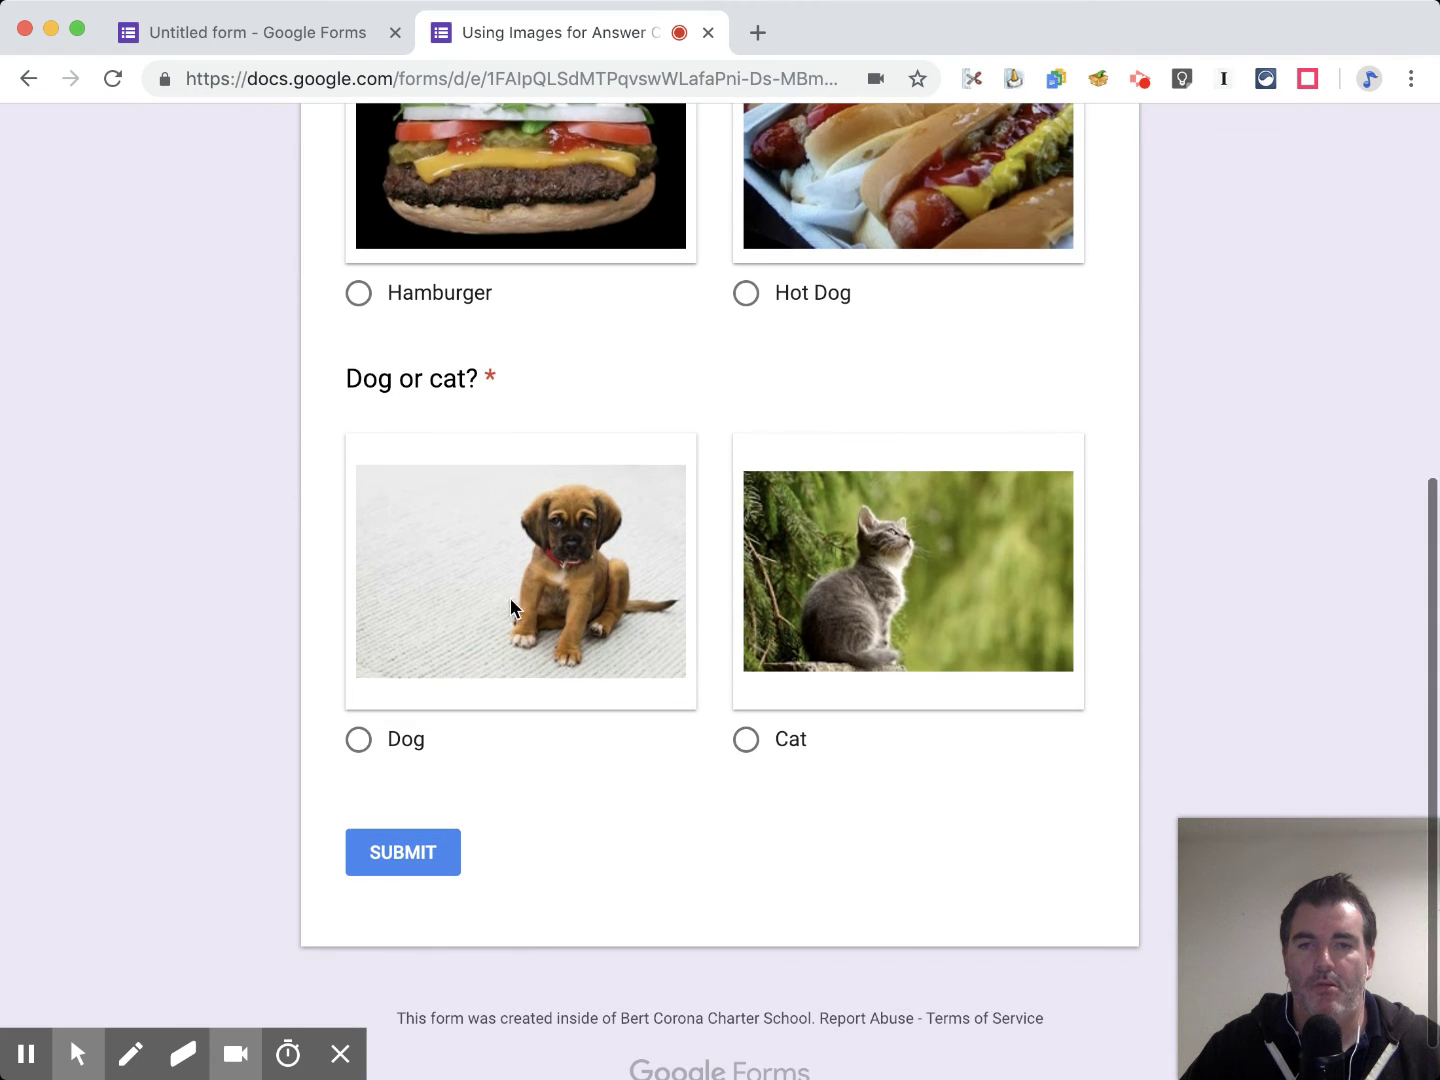